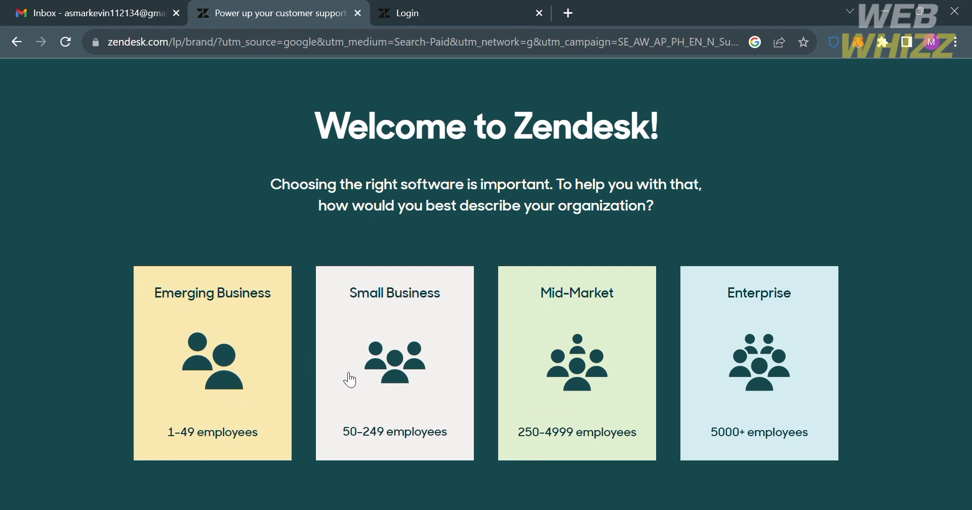
# Choose the Emerging Business (1-49 employees) option and scroll through its page
pyautogui.click(222, 372)
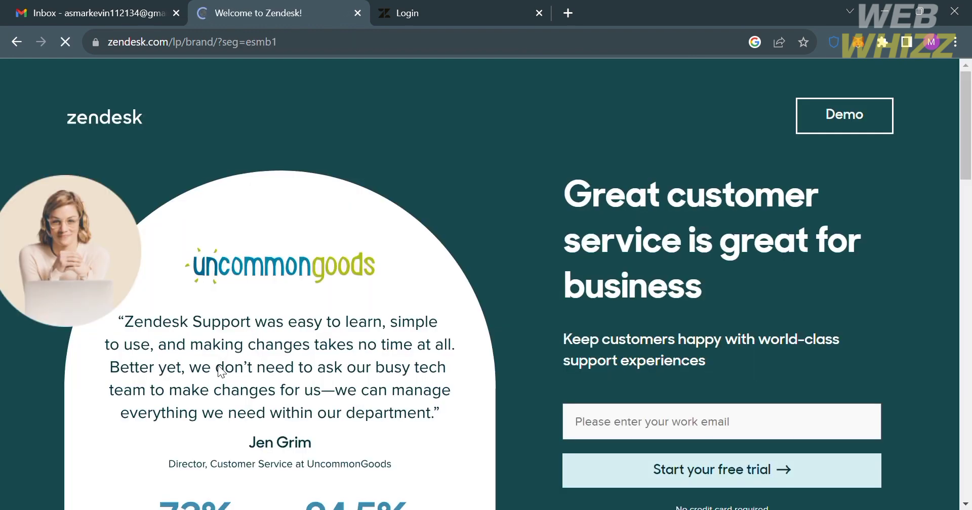
pyautogui.scroll(-15, 579, 354)
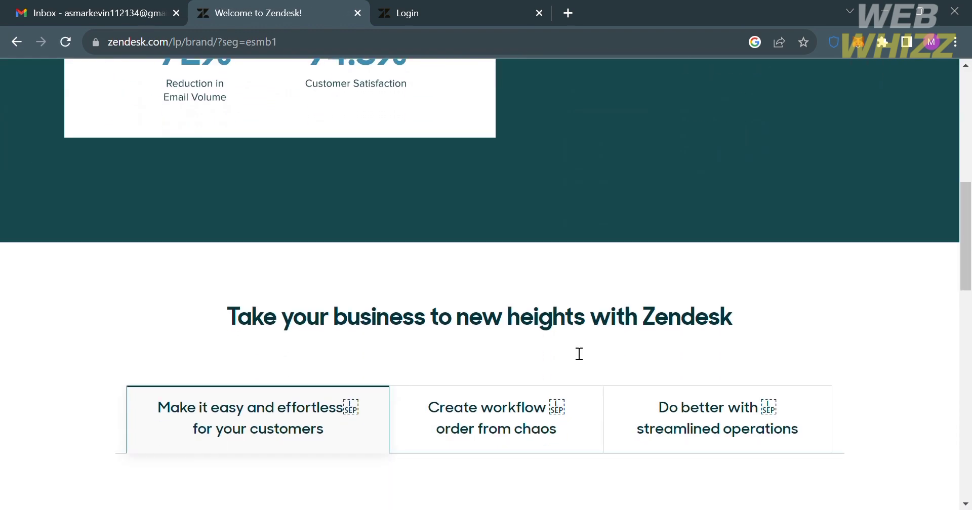
pyautogui.scroll(10, 572, 349)
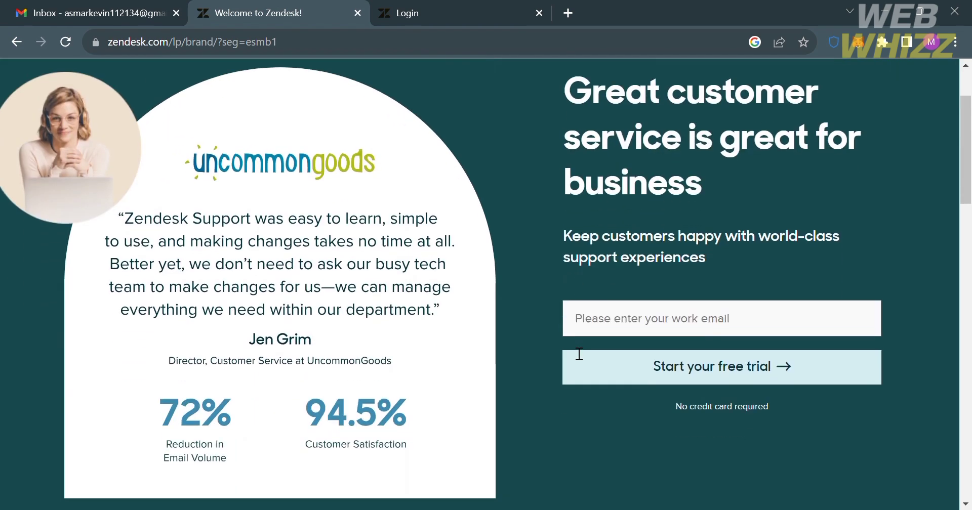
pyautogui.scroll(-1, 574, 352)
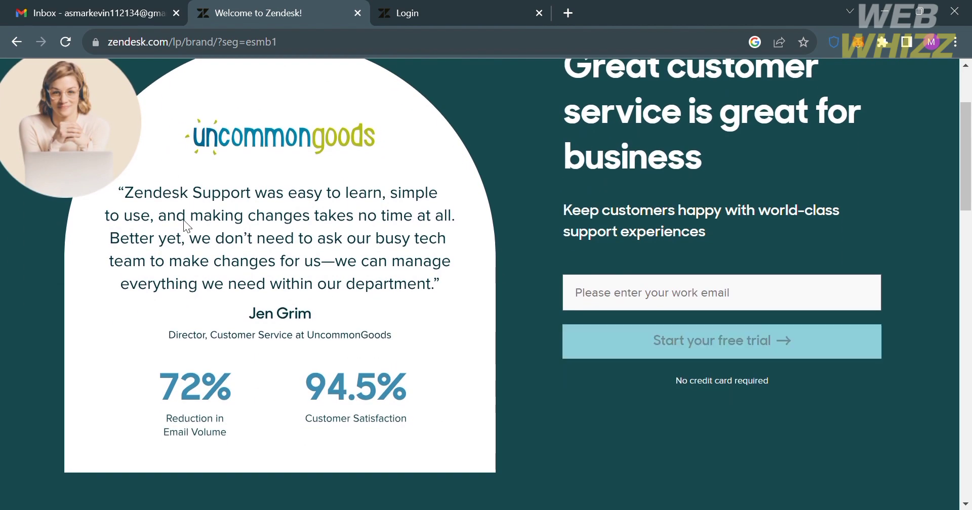
pyautogui.scroll(-2, 154, 225)
pyautogui.scroll(-20, 151, 222)
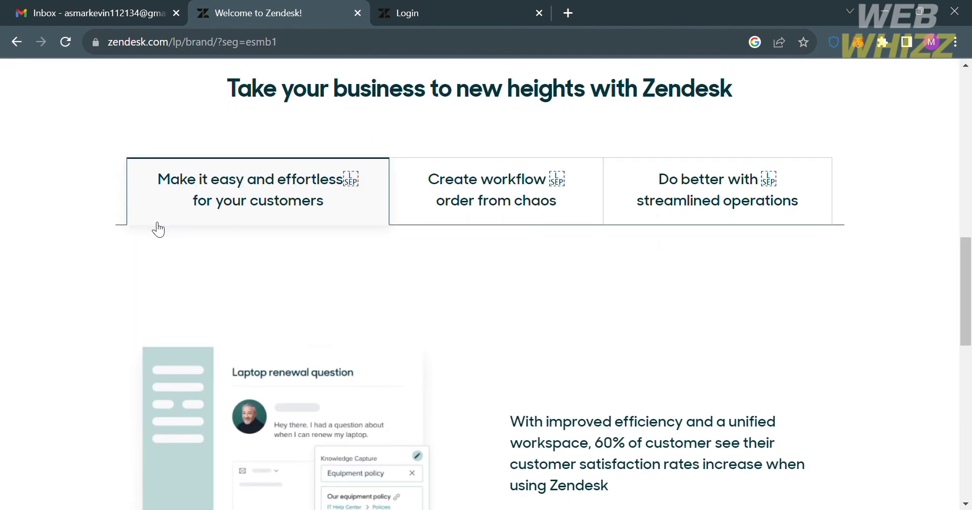
pyautogui.scroll(-2, 156, 229)
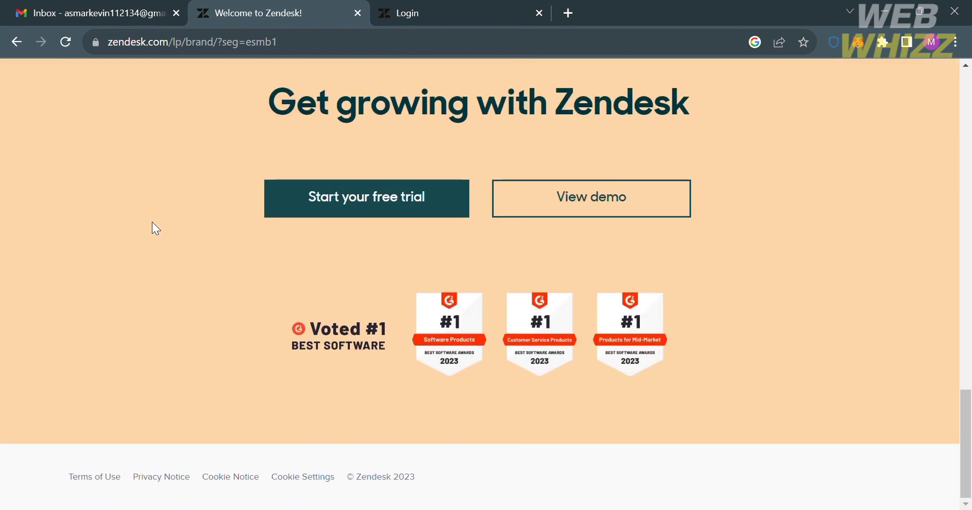
pyautogui.scroll(15, 624, 374)
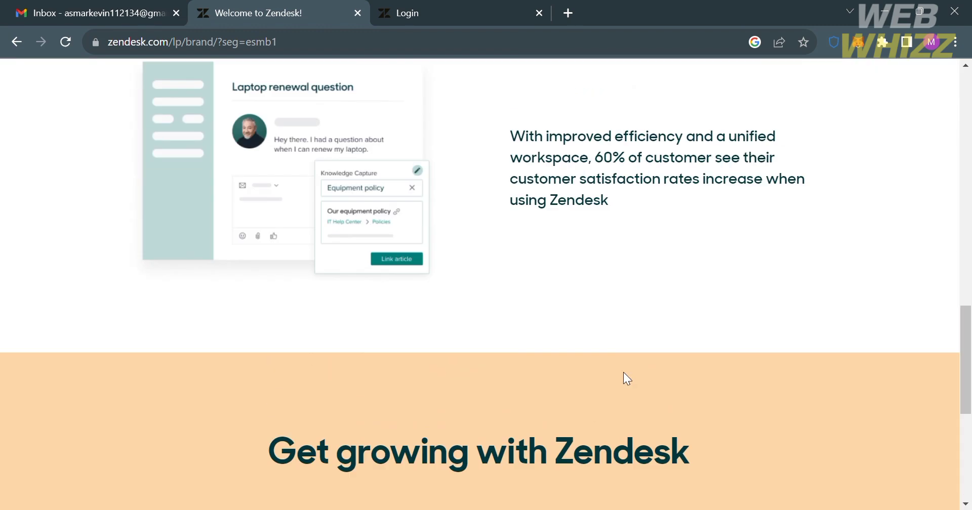
pyautogui.scroll(8, 624, 373)
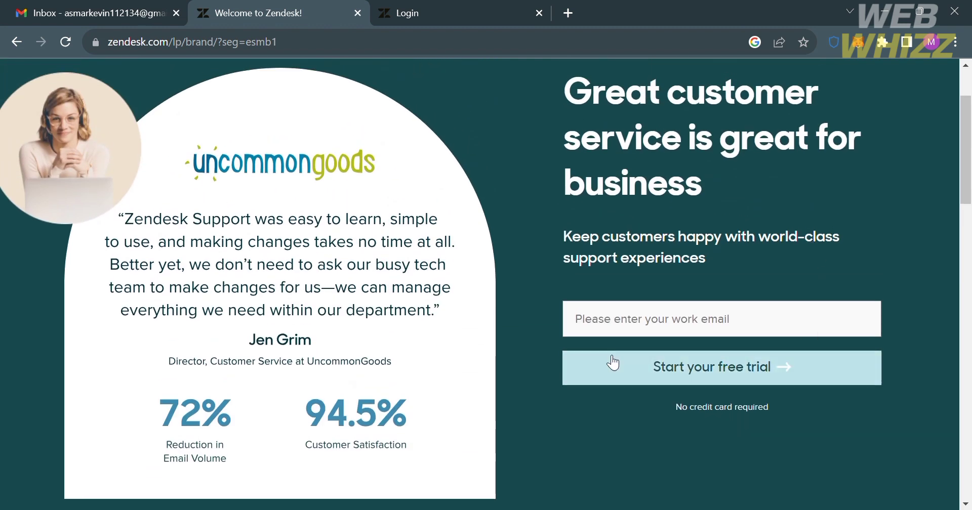
# Start the free trial and put the cursor in the work email field
pyautogui.click(754, 380)
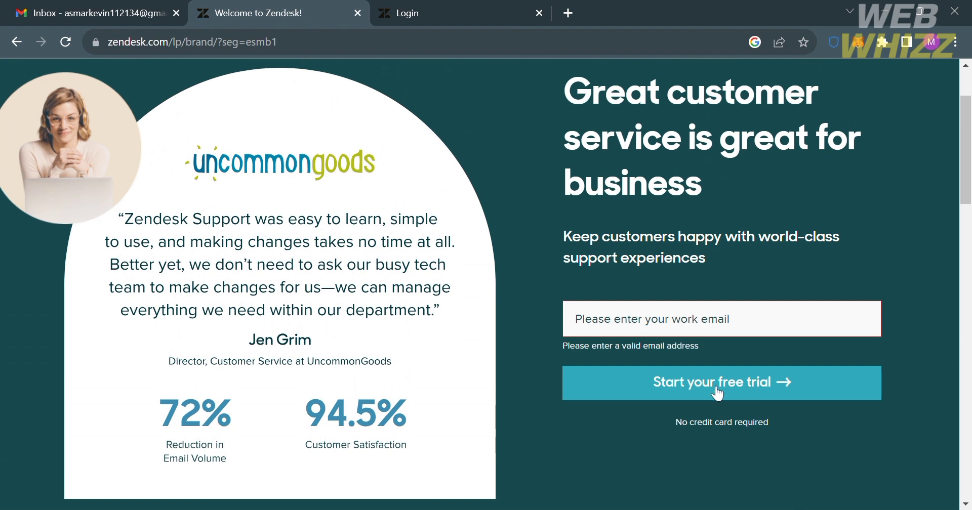
pyautogui.scroll(2, 718, 394)
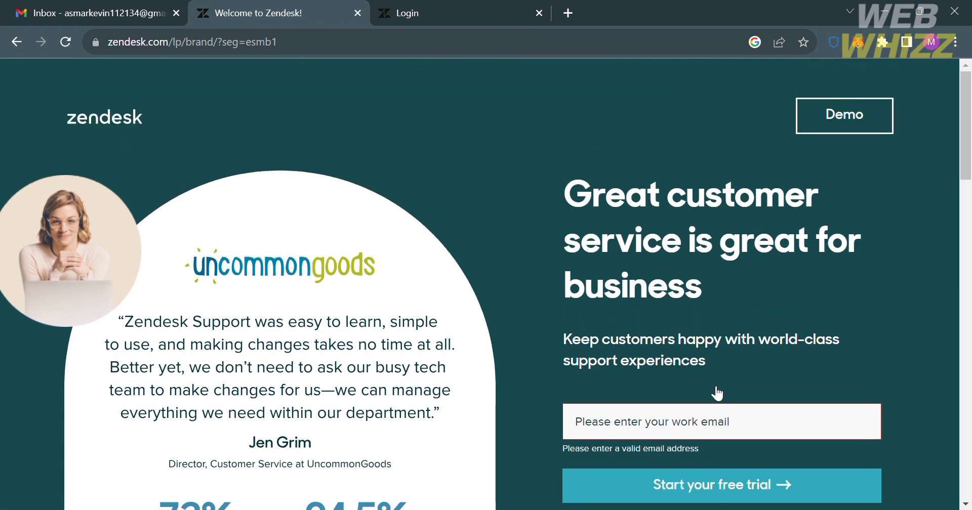
pyautogui.scroll(-2, 715, 392)
pyautogui.click(679, 326)
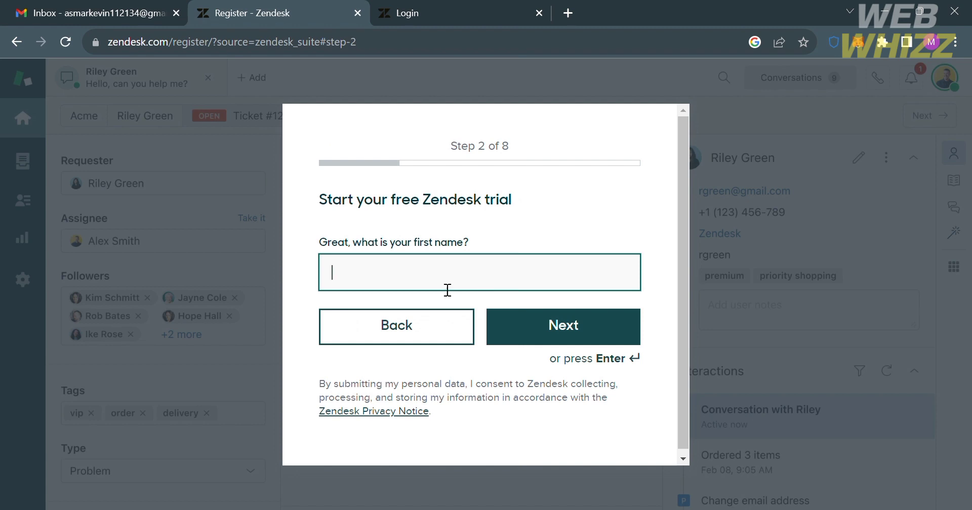
# Enter the first name, last name and phone number on the signup wizard steps
pyautogui.write('Mark Web')
pyautogui.press('BackSpace')
pyautogui.press('BackSpace')
pyautogui.press('BackSpace')
pyautogui.write('Tutorial')
pyautogui.click(527, 343)
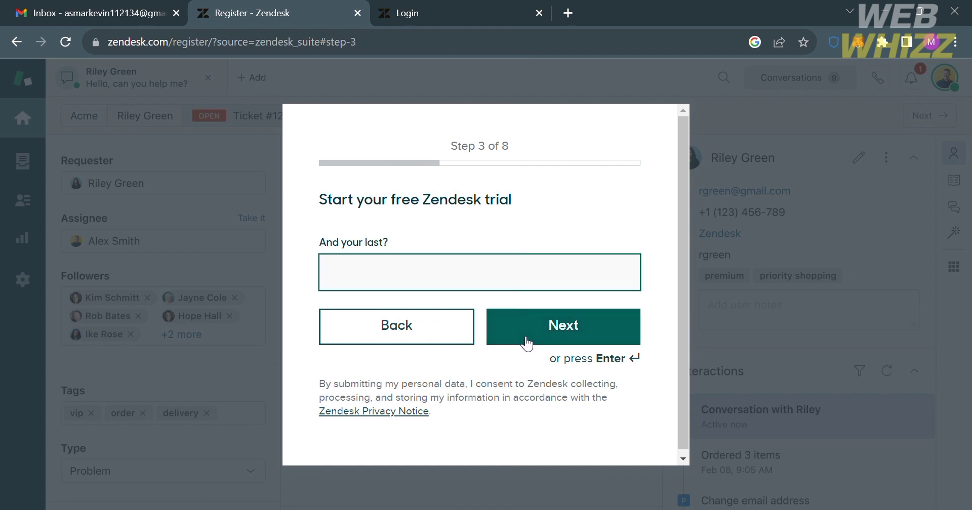
pyautogui.write('Webwhi')
pyautogui.click(526, 342)
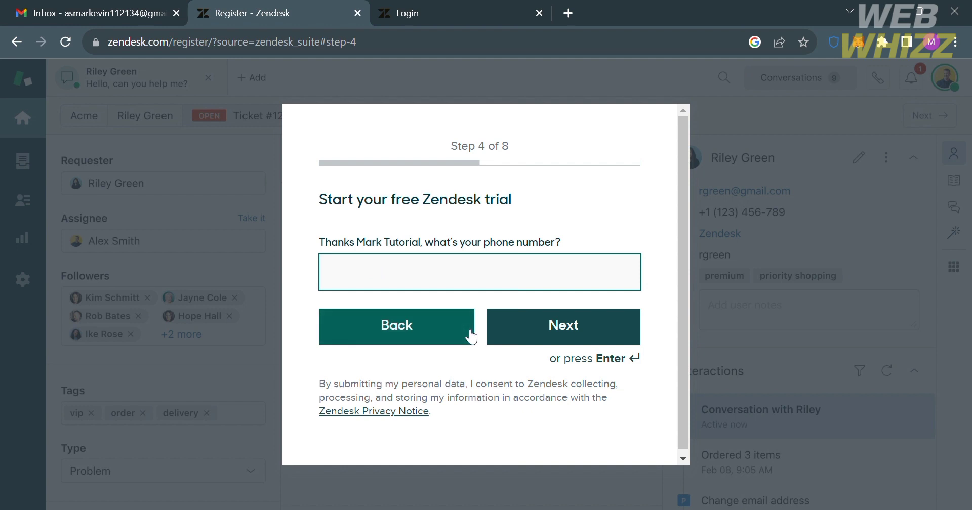
pyautogui.write('99')
pyautogui.click(554, 339)
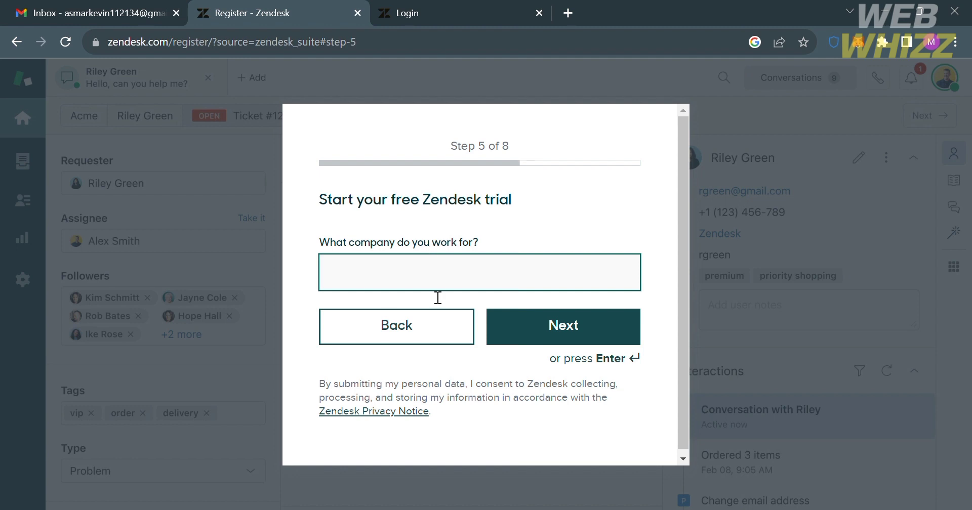
# Enter company Youtube, pick 100-249 employees and accept English as the language
pyautogui.write('Youtube')
pyautogui.click(527, 330)
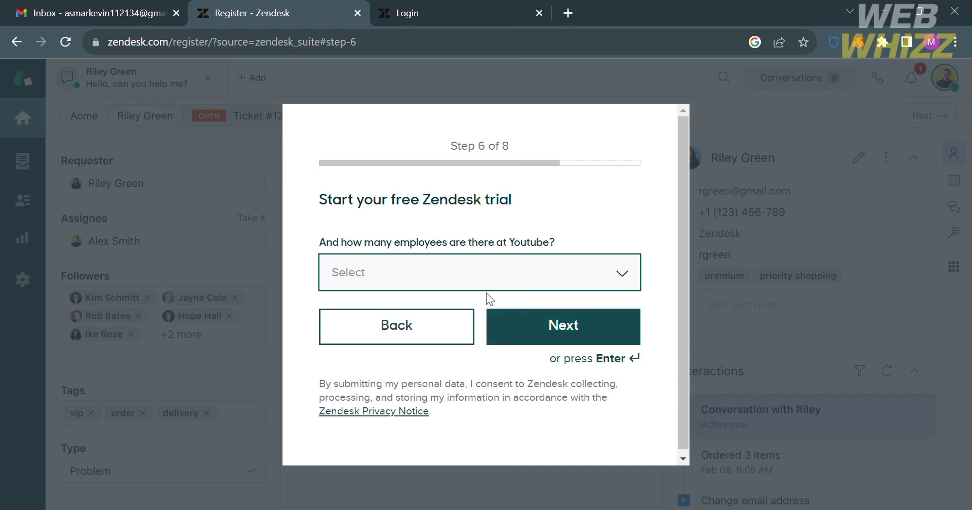
pyautogui.click(455, 357)
pyautogui.click(551, 342)
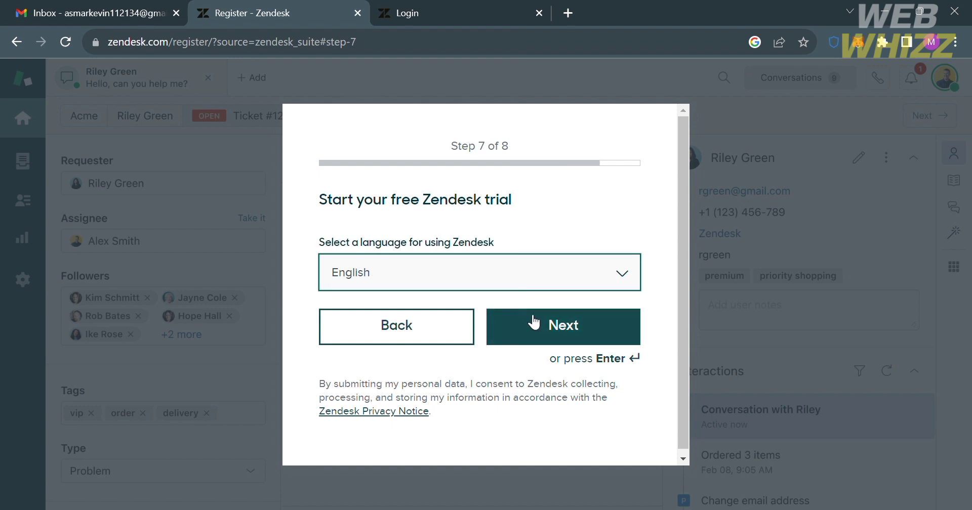
pyautogui.click(549, 327)
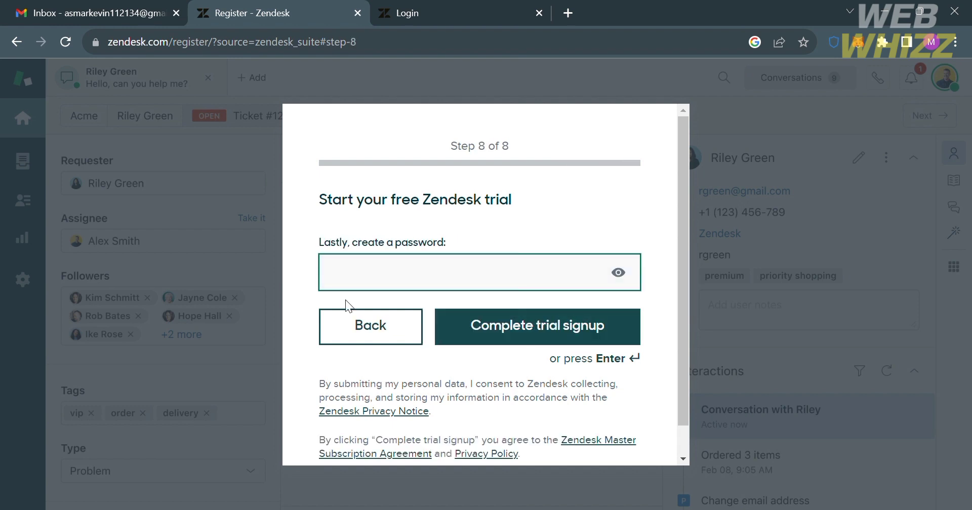
# Enter an account password and submit the trial signup
pyautogui.write('•••••••••')
pyautogui.press('BackSpace')
pyautogui.press('BackSpace')
pyautogui.press('BackSpace')
pyautogui.press('BackSpace')
pyautogui.press('BackSpace')
pyautogui.press('BackSpace')
pyautogui.press('BackSpace')
pyautogui.press('BackSpace')
pyautogui.press('BackSpace')
pyautogui.write('••••••••••••')
pyautogui.press('Return')
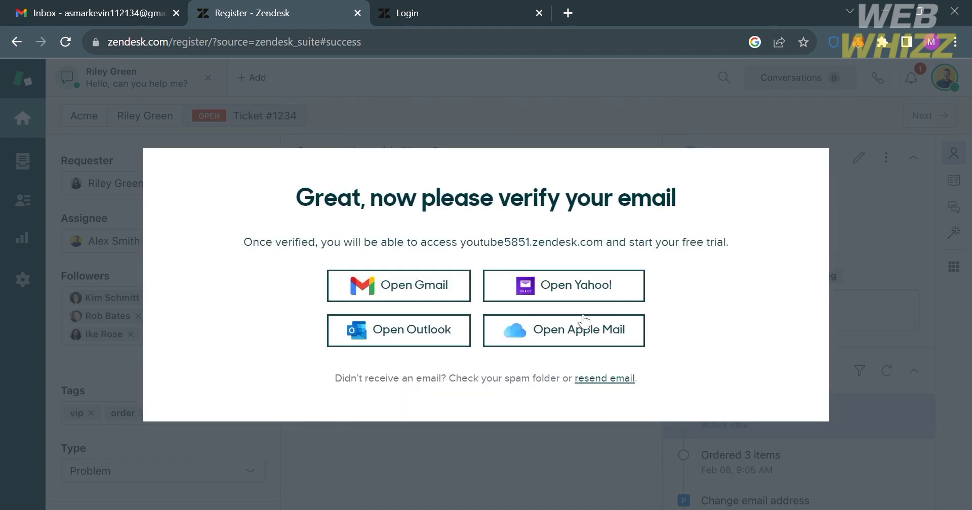
# Open the Zendesk 'Verify your email' message in Gmail and verify the account
pyautogui.click(446, 294)
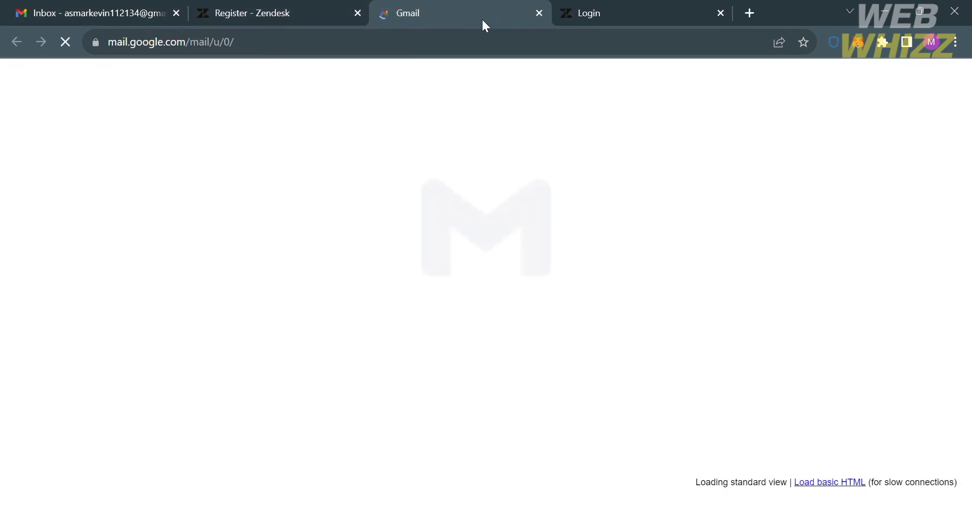
pyautogui.click(280, 16)
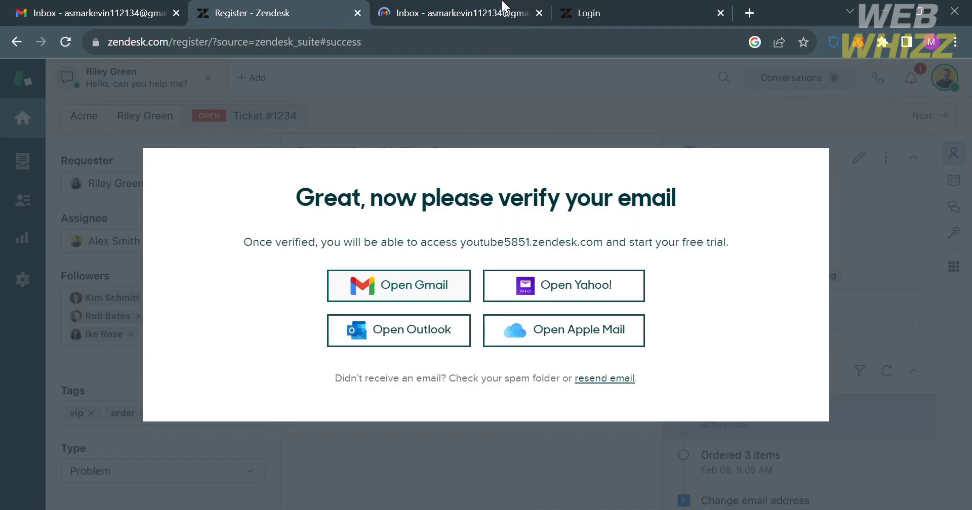
pyautogui.click(499, 7)
pyautogui.click(226, 7)
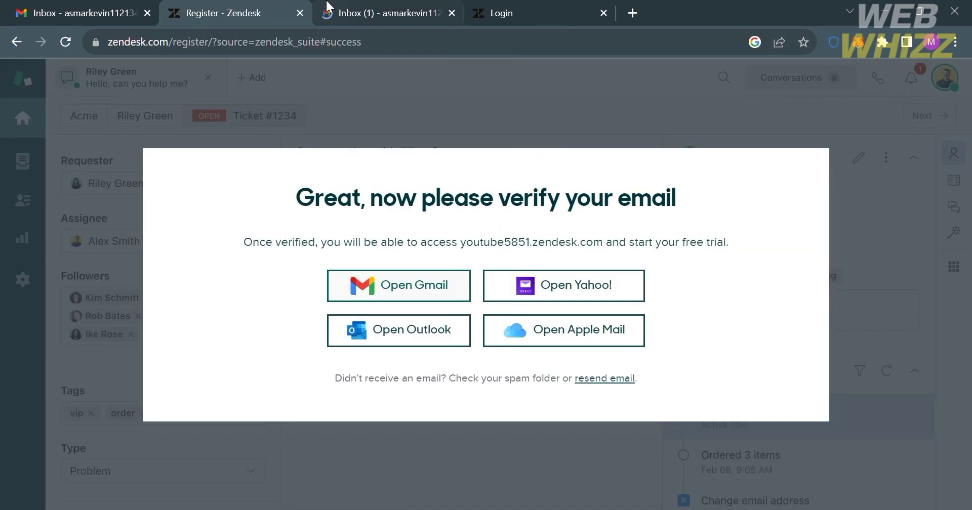
pyautogui.click(329, 6)
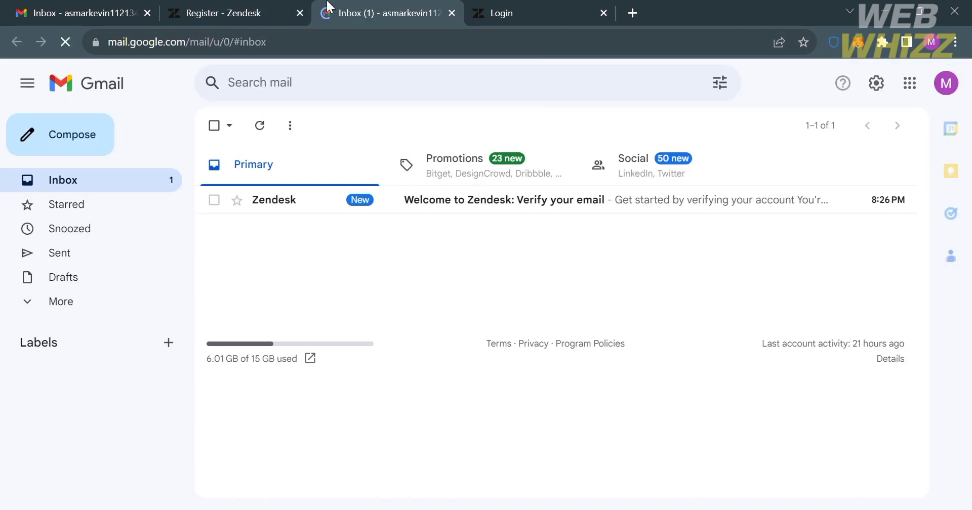
pyautogui.click(369, 207)
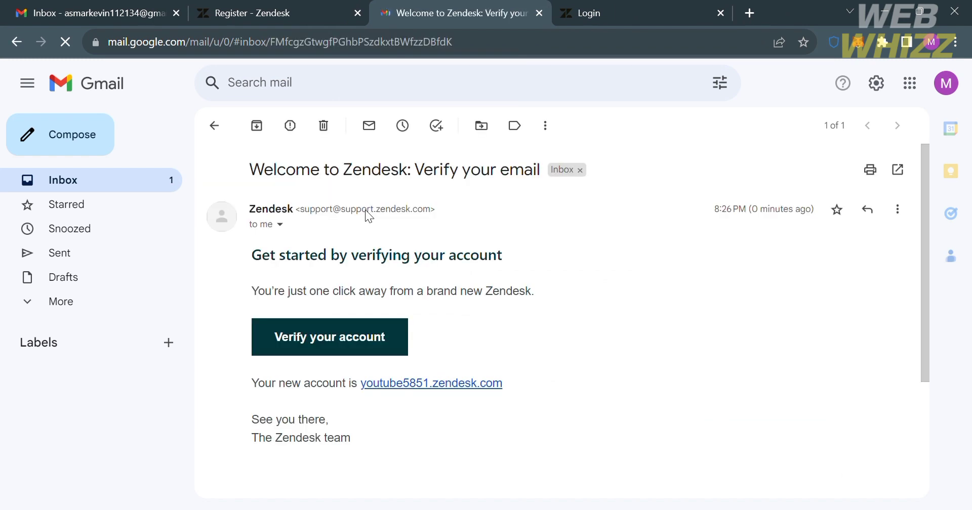
pyautogui.click(364, 331)
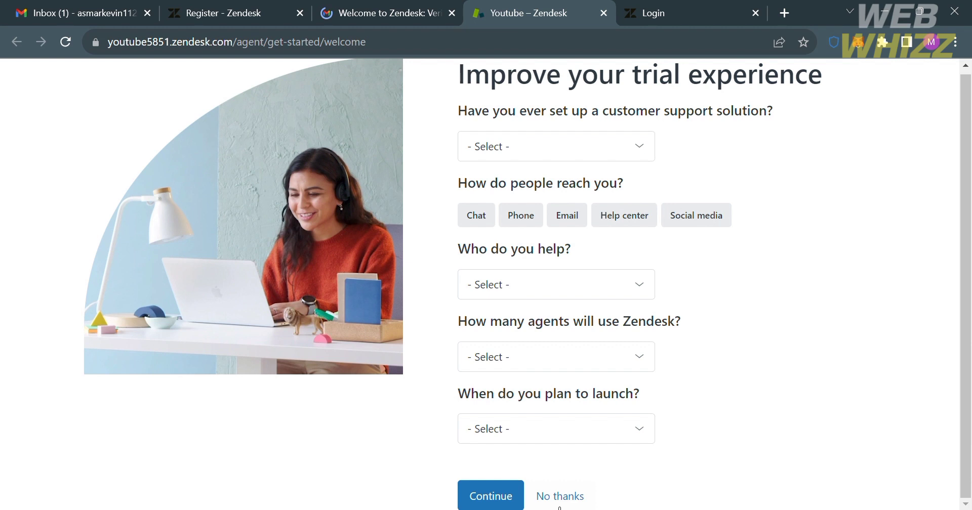
# Skip the trial questionnaire, dismiss the 'Your trial starts here' tip, and go to Dashboard
pyautogui.click(561, 498)
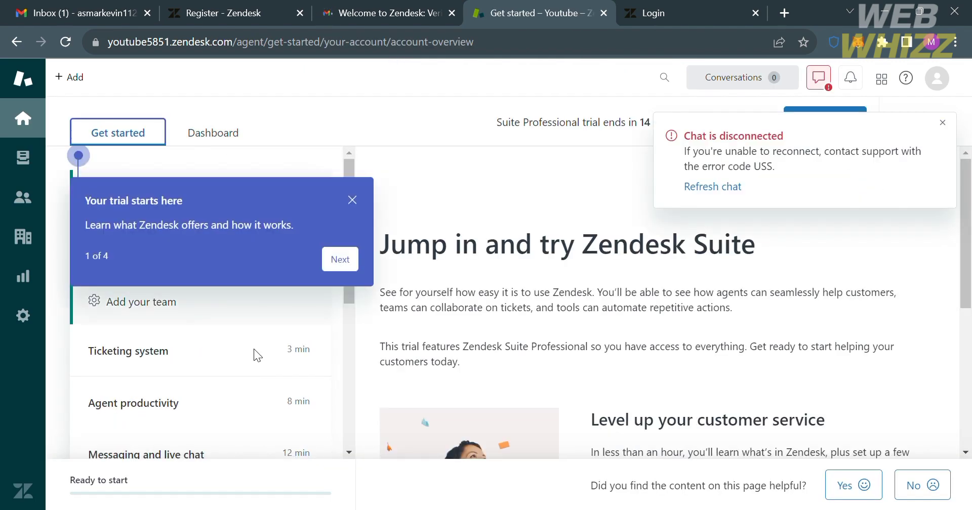
pyautogui.click(353, 201)
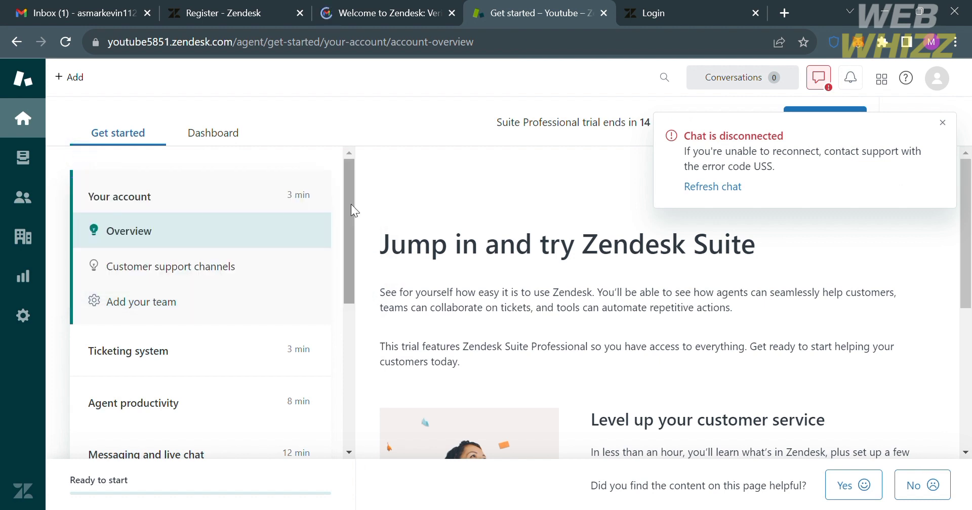
pyautogui.scroll(-5, 134, 300)
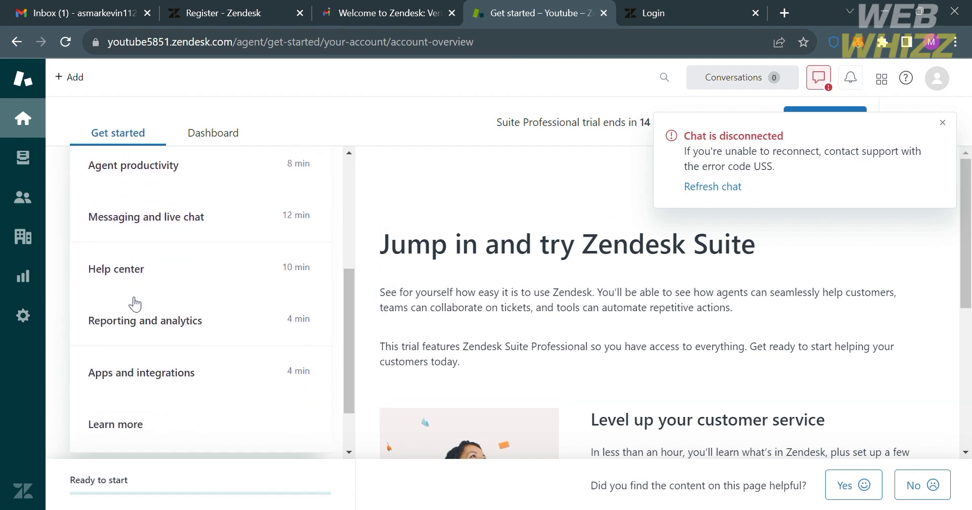
pyautogui.scroll(3, 135, 304)
pyautogui.scroll(2, 136, 304)
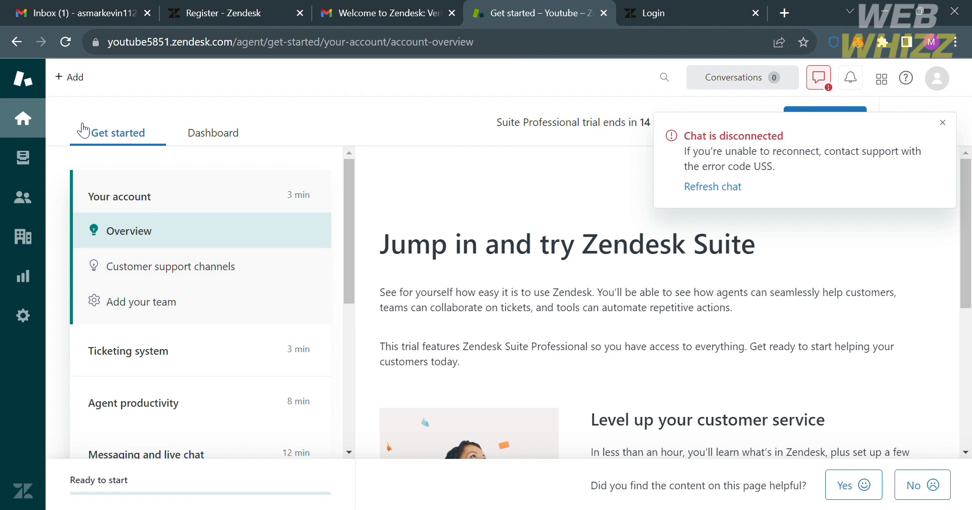
pyautogui.scroll(-2, 211, 325)
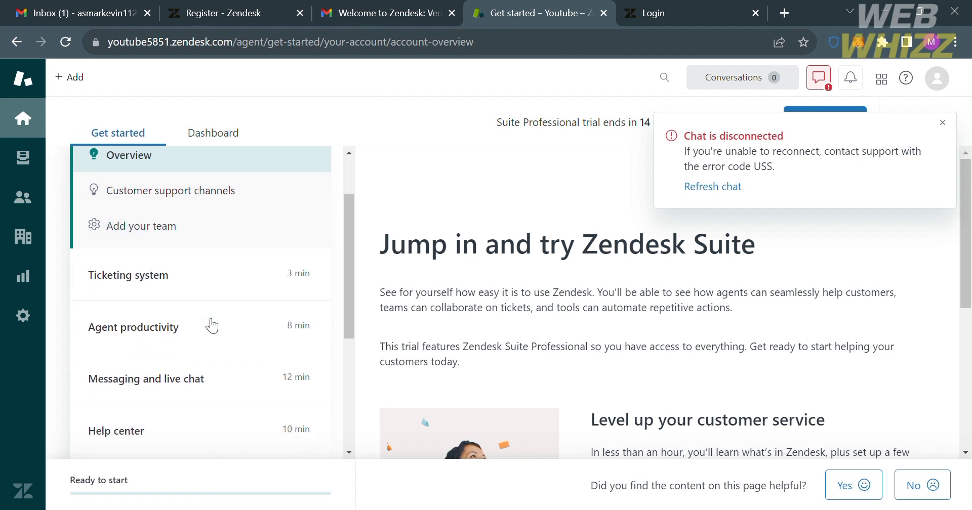
pyautogui.scroll(-3, 211, 324)
pyautogui.scroll(5, 210, 324)
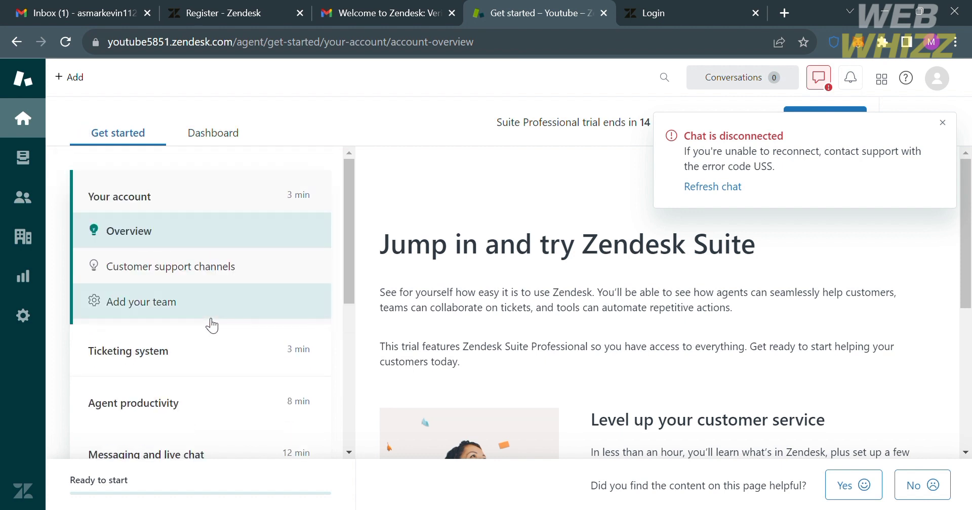
pyautogui.click(242, 133)
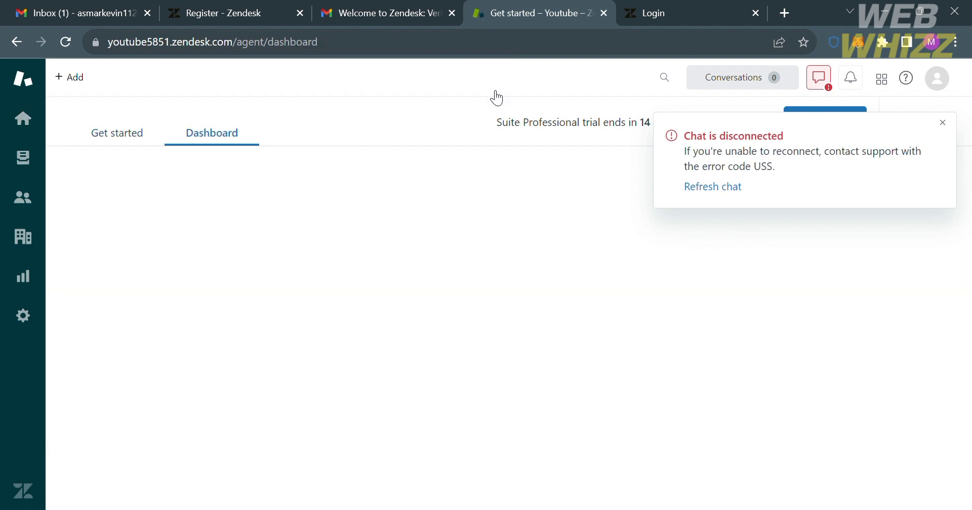
# Dismiss the 'Chat is disconnected' notice and open the '+ Add' New menu
pyautogui.click(943, 122)
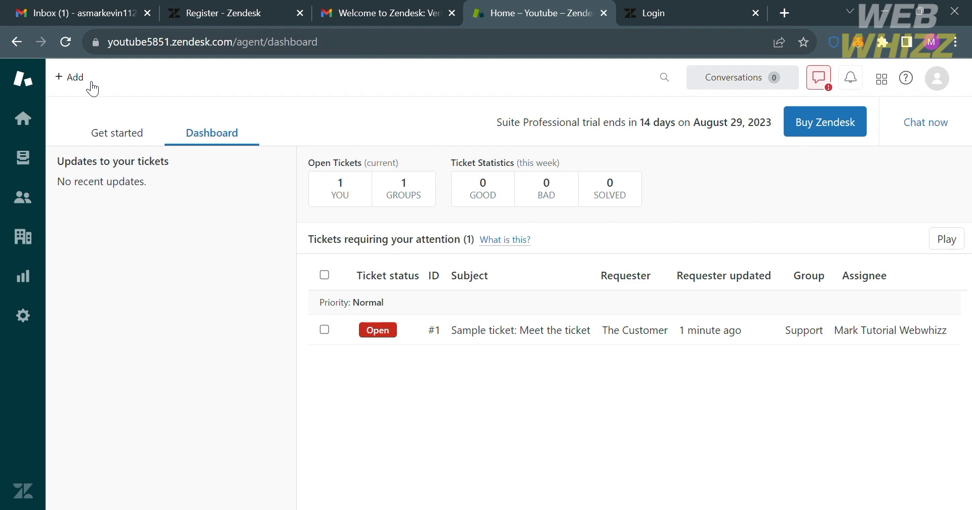
pyautogui.click(86, 84)
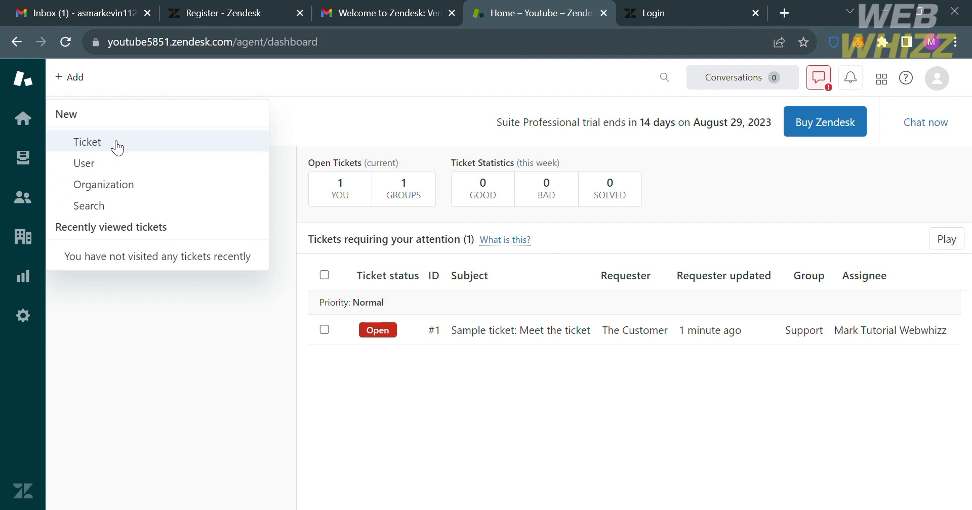
# Create a new ticket, search the customer's name as requester, and choose 'Add user'
pyautogui.click(115, 143)
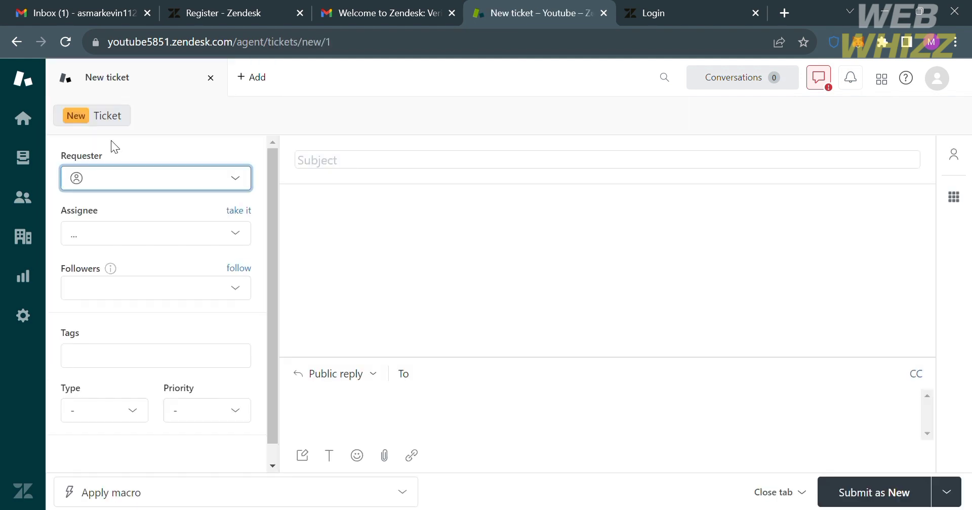
pyautogui.click(155, 190)
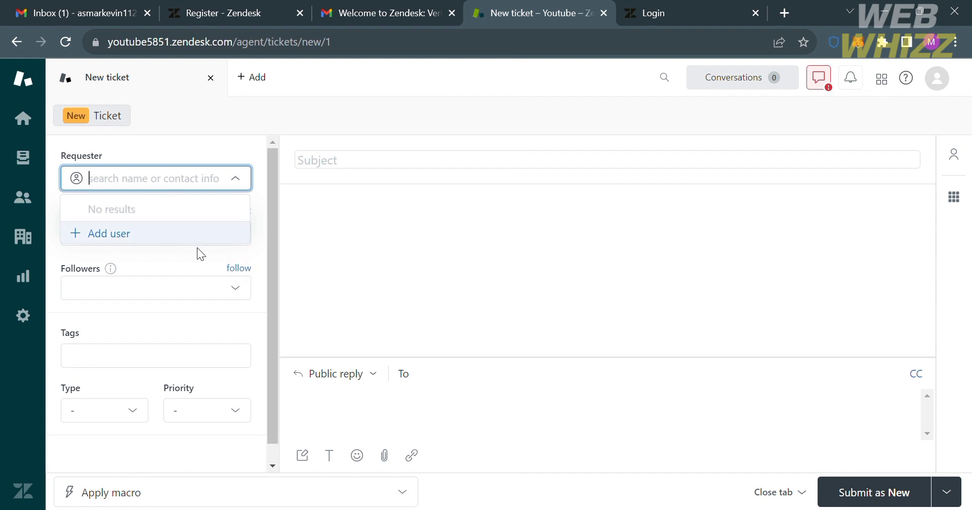
pyautogui.write('John')
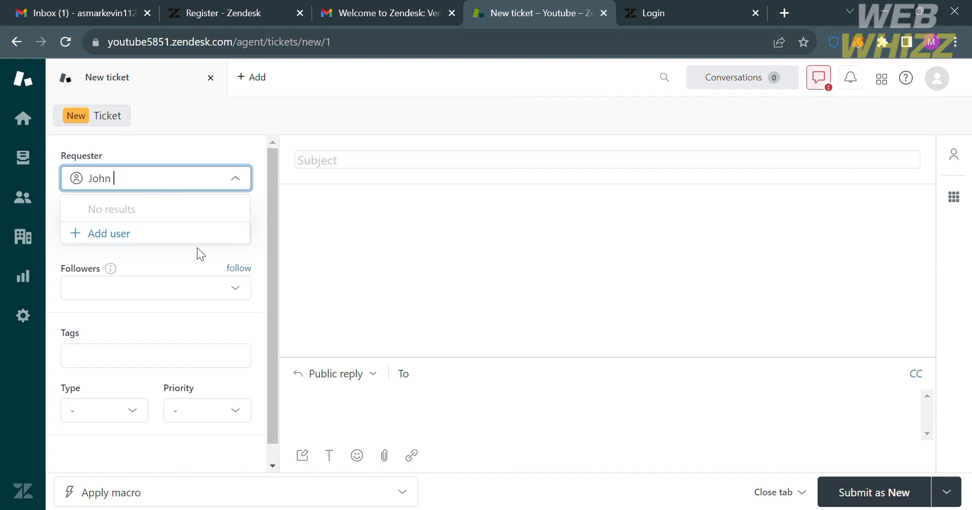
pyautogui.write(' Legend')
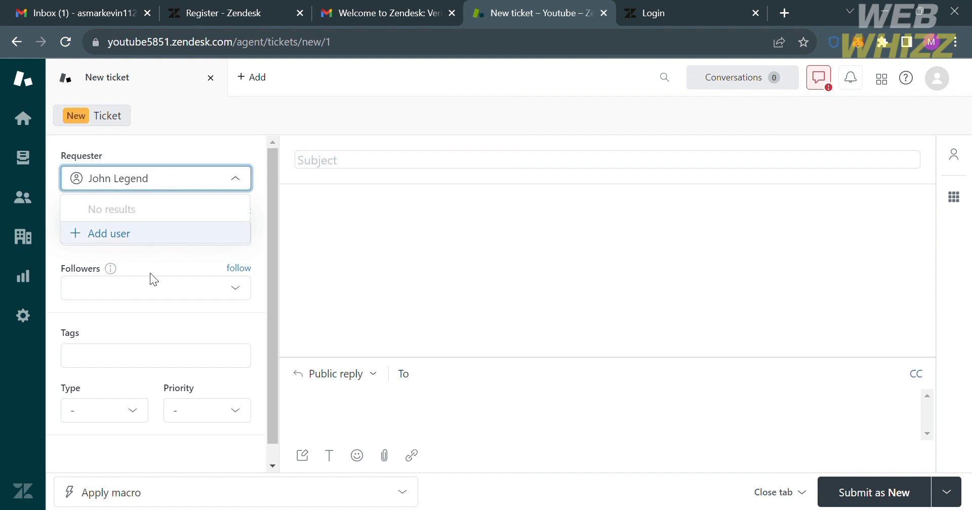
pyautogui.click(151, 247)
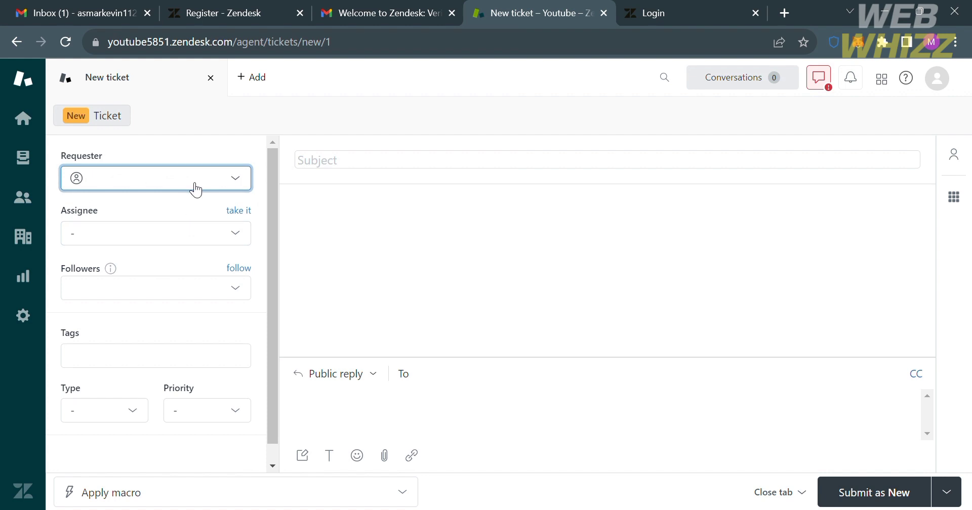
pyautogui.click(198, 190)
pyautogui.click(166, 234)
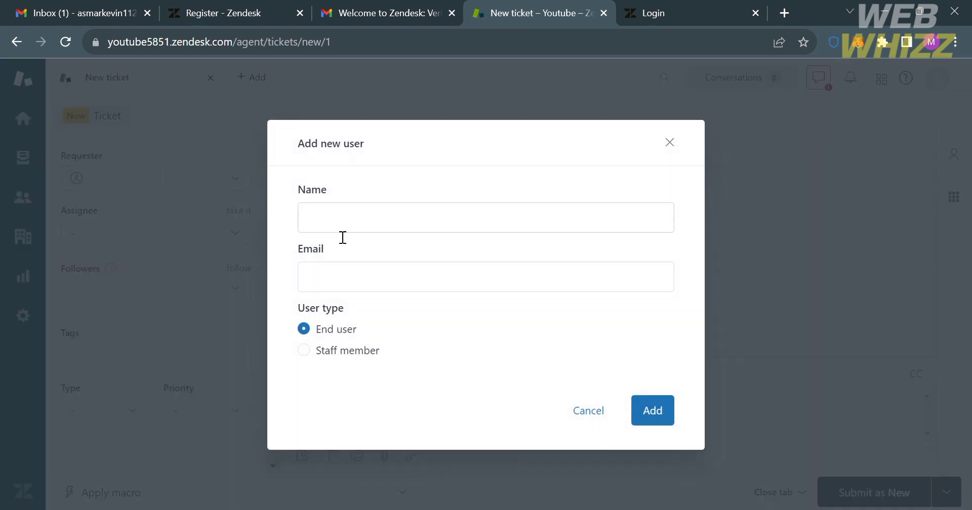
# Add the requester as an End user with the customer's full name and e-mail address
pyautogui.click(357, 233)
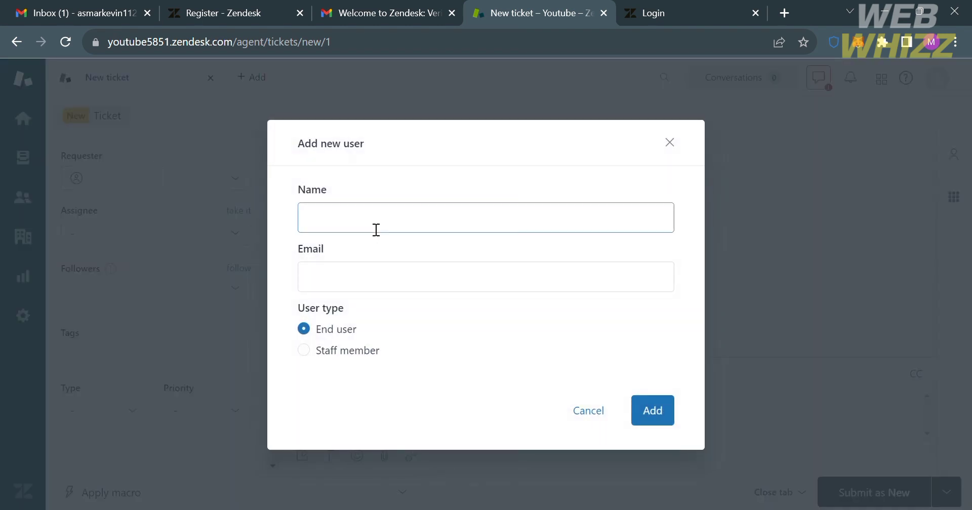
pyautogui.write('John ')
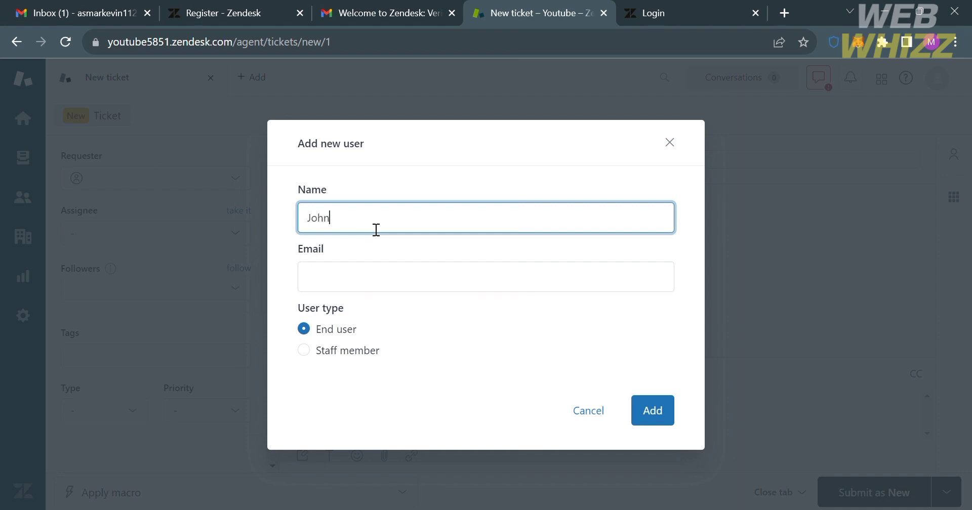
pyautogui.write('legend')
pyautogui.click(390, 277)
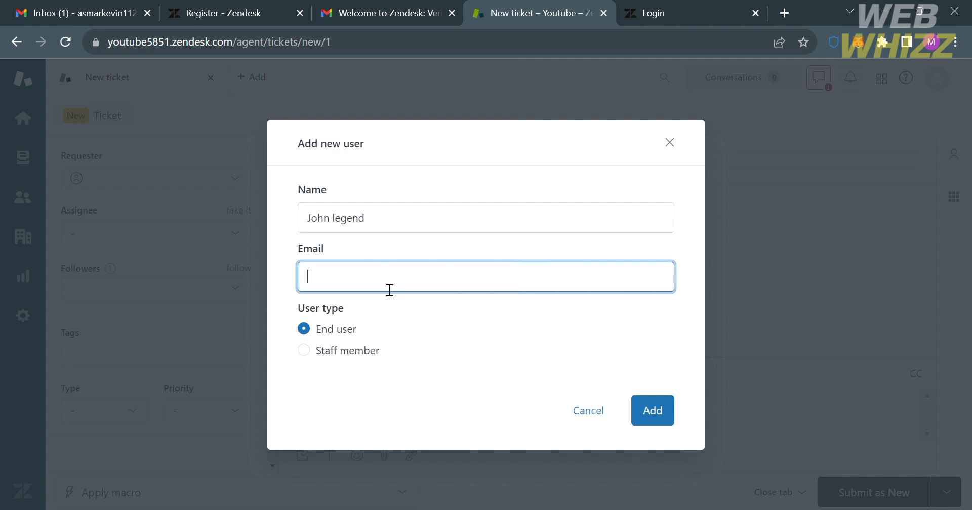
pyautogui.click(324, 357)
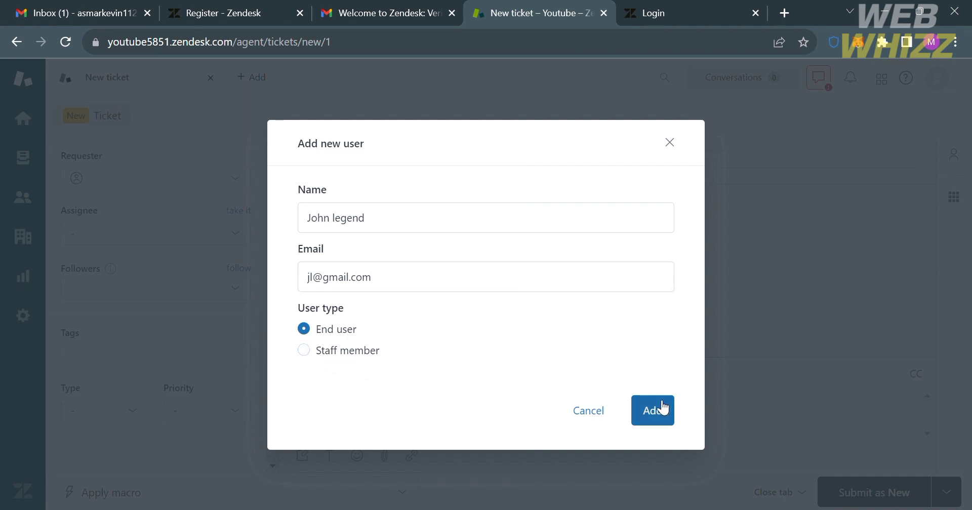
pyautogui.click(653, 411)
pyautogui.click(211, 235)
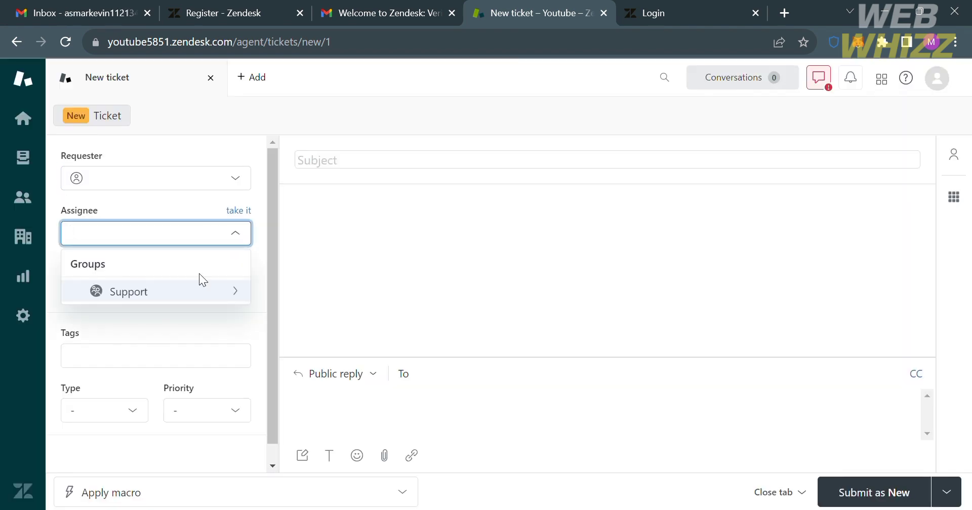
# Tag the new ticket with urgent and important
pyautogui.click(221, 312)
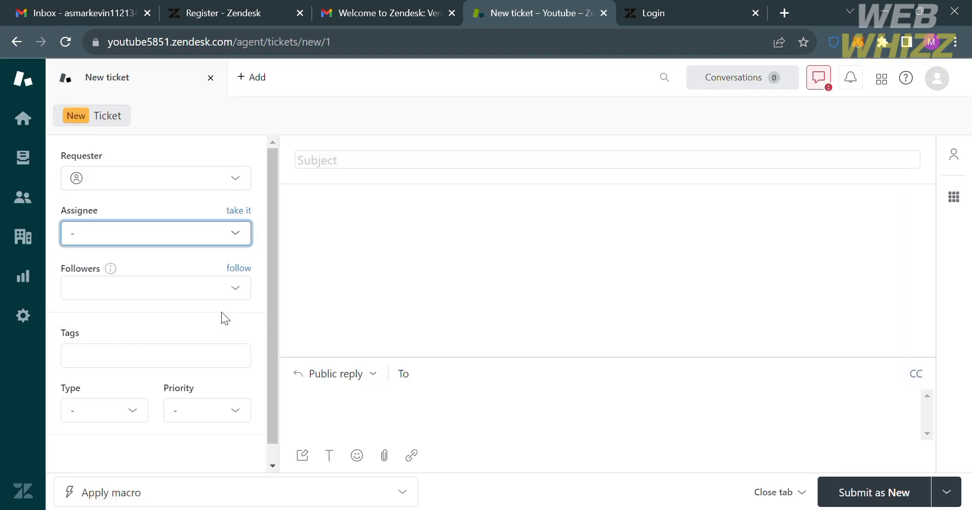
pyautogui.click(239, 291)
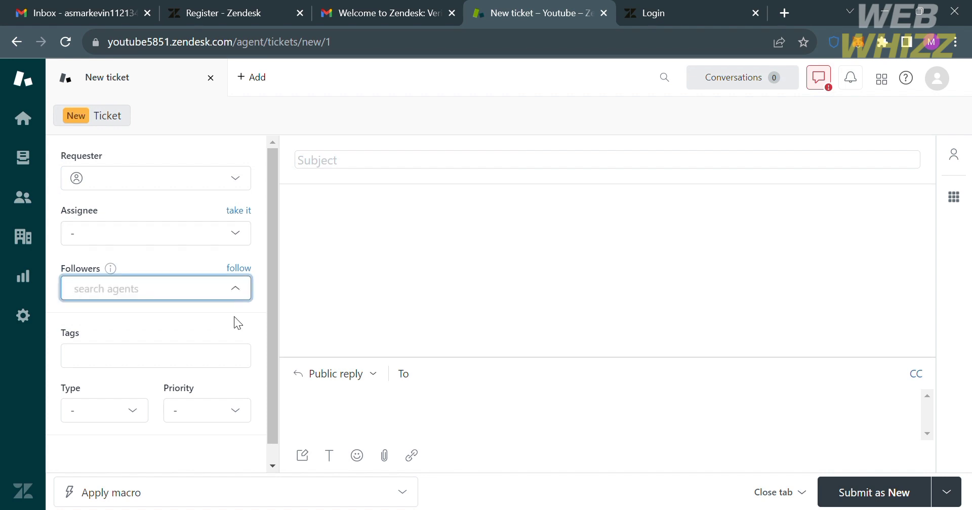
pyautogui.click(226, 366)
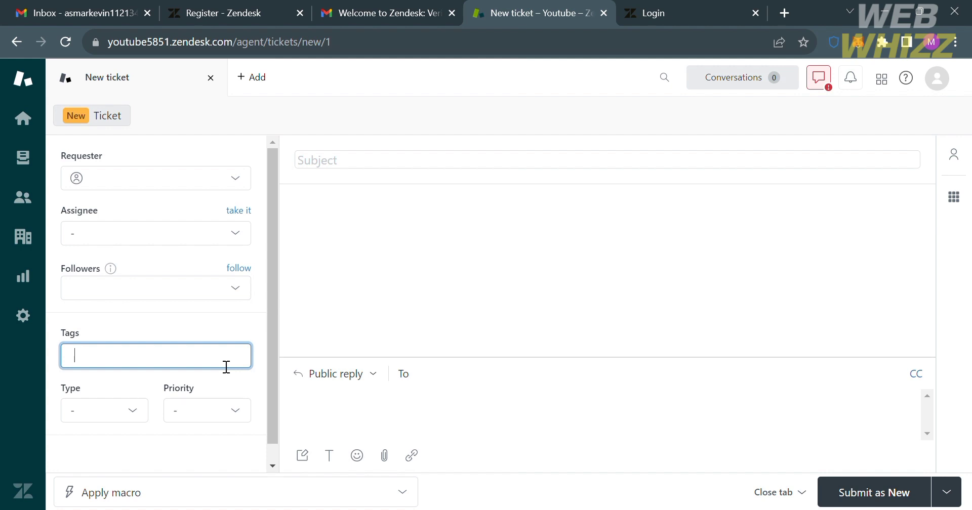
pyautogui.write('urgent')
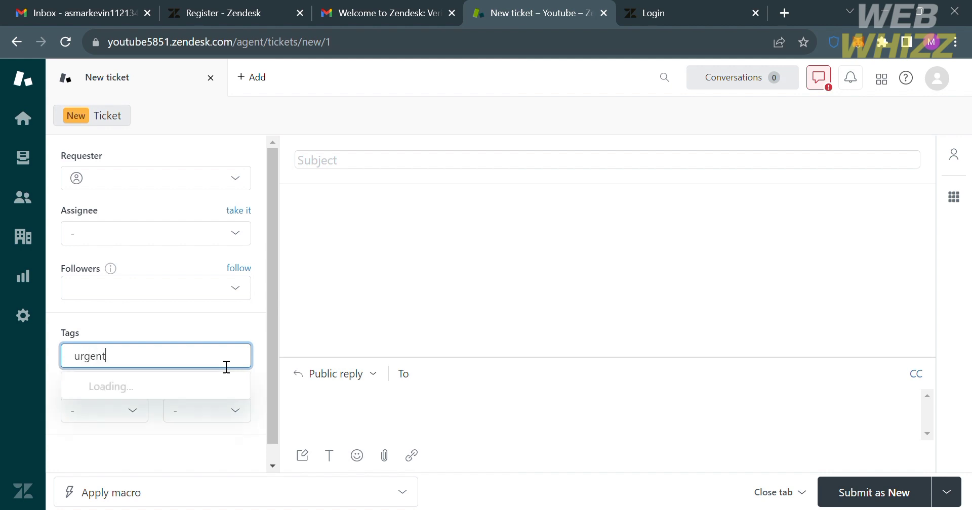
pyautogui.press('Return')
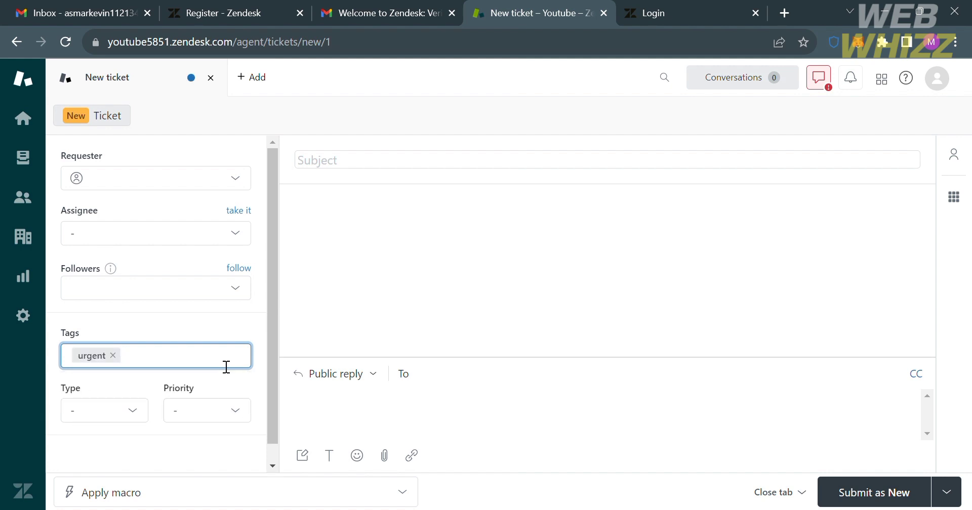
pyautogui.write('important')
pyautogui.press('Return')
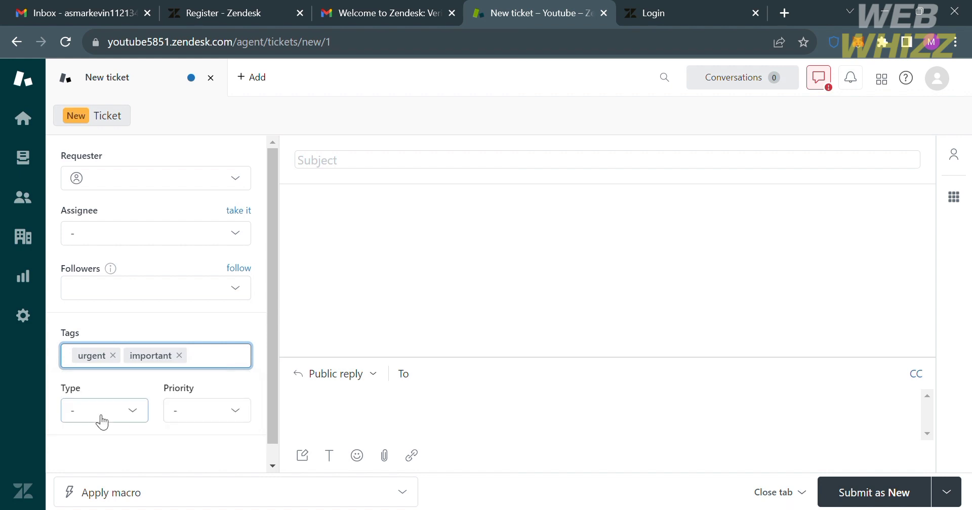
# Set the ticket Priority to Urgent and Type to Question
pyautogui.click(139, 416)
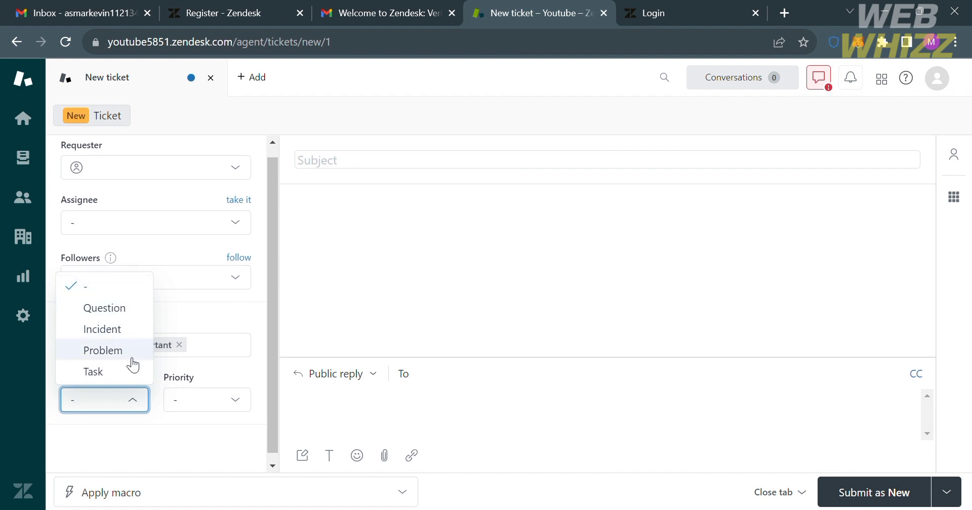
pyautogui.click(213, 402)
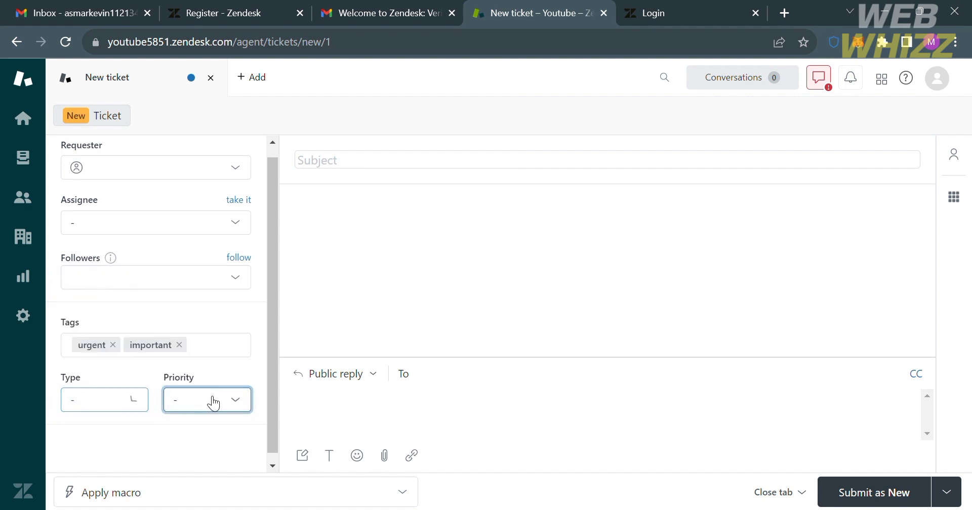
pyautogui.click(212, 403)
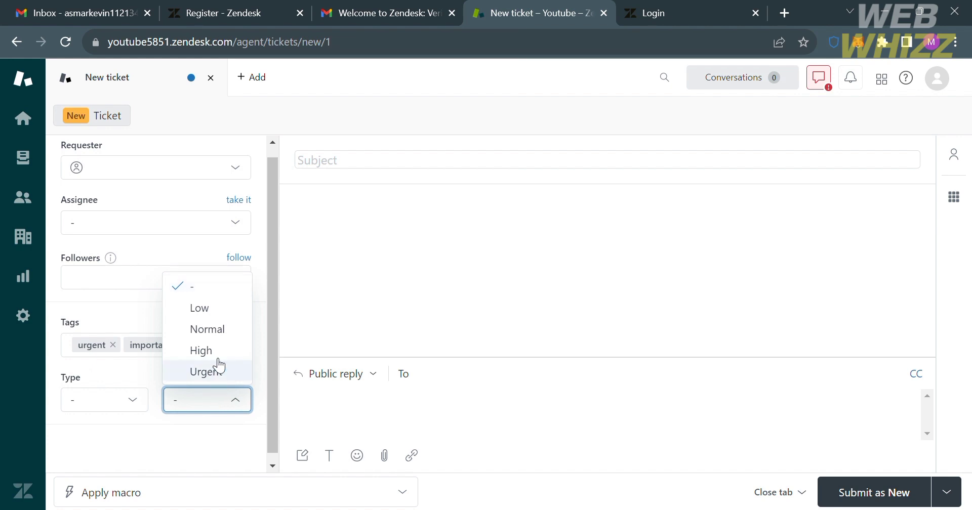
pyautogui.click(218, 374)
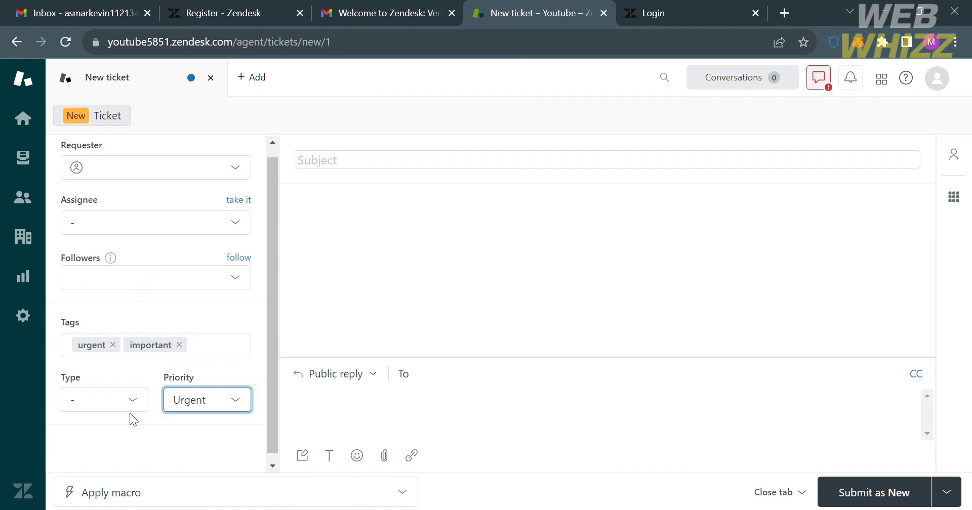
pyautogui.click(131, 398)
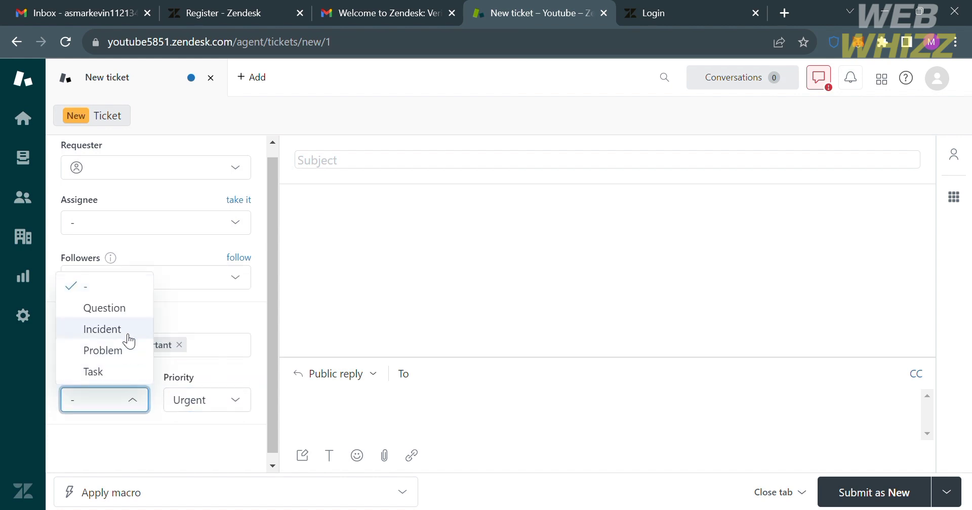
pyautogui.click(111, 311)
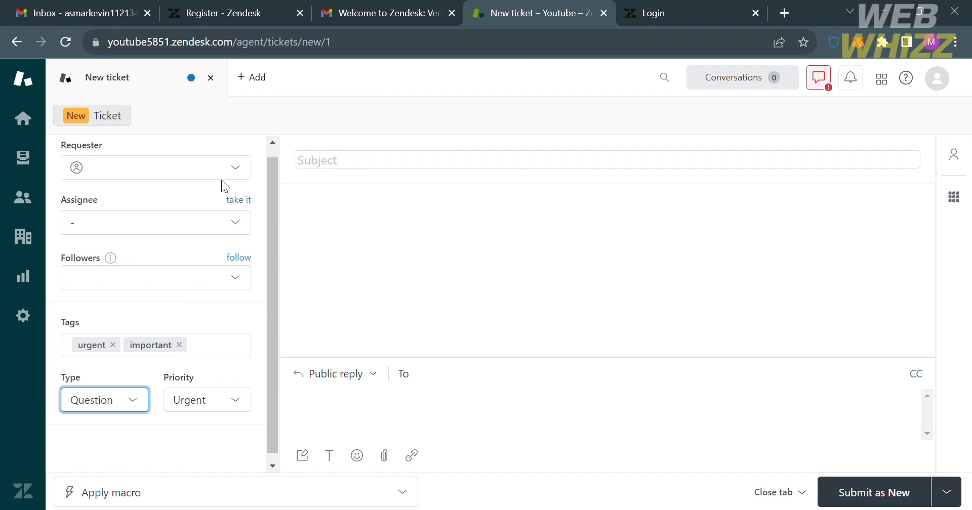
pyautogui.click(237, 167)
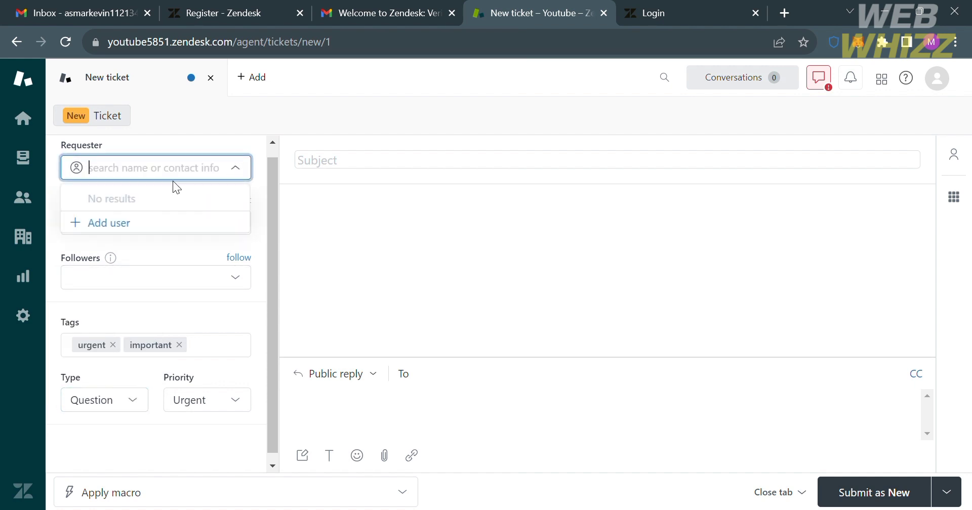
pyautogui.click(573, 232)
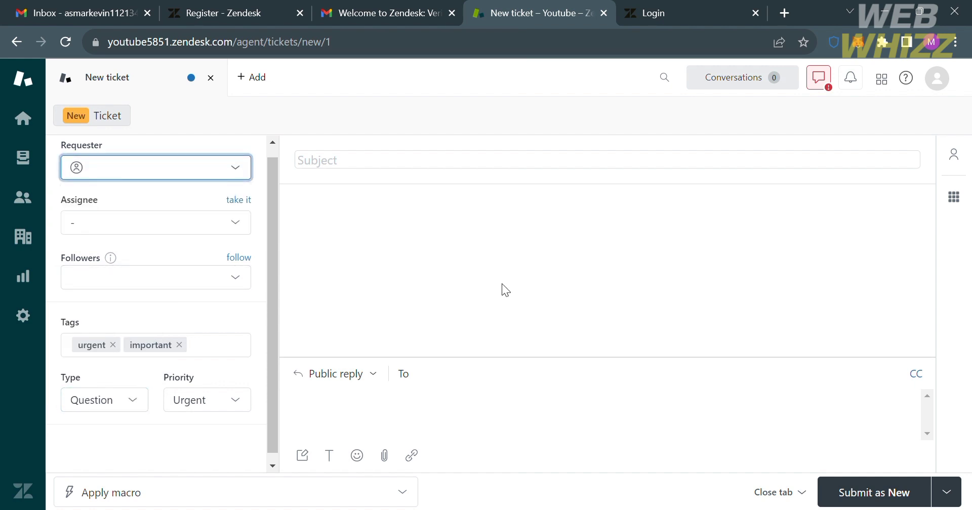
pyautogui.click(429, 167)
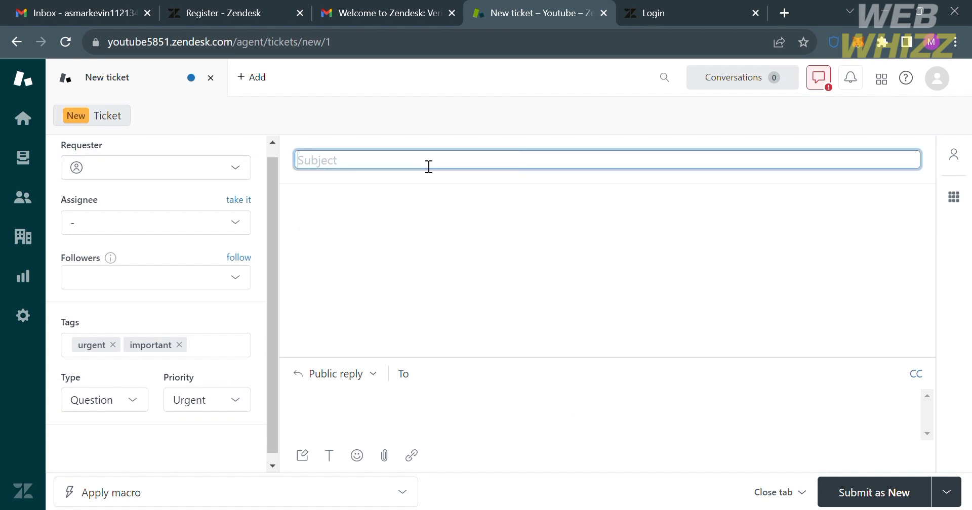
# Replace the first subject attempt with 'Concern about signing up'
pyautogui.write('Questio')
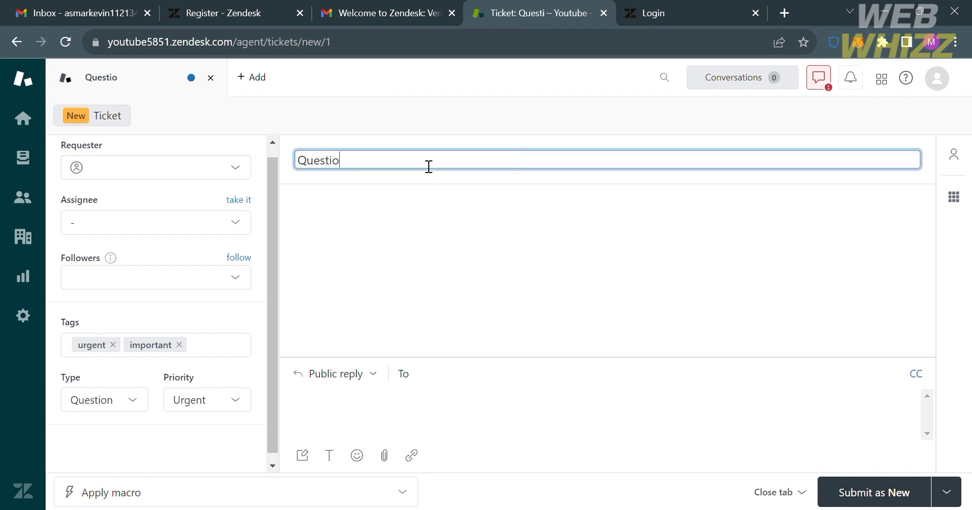
pyautogui.write('n abou')
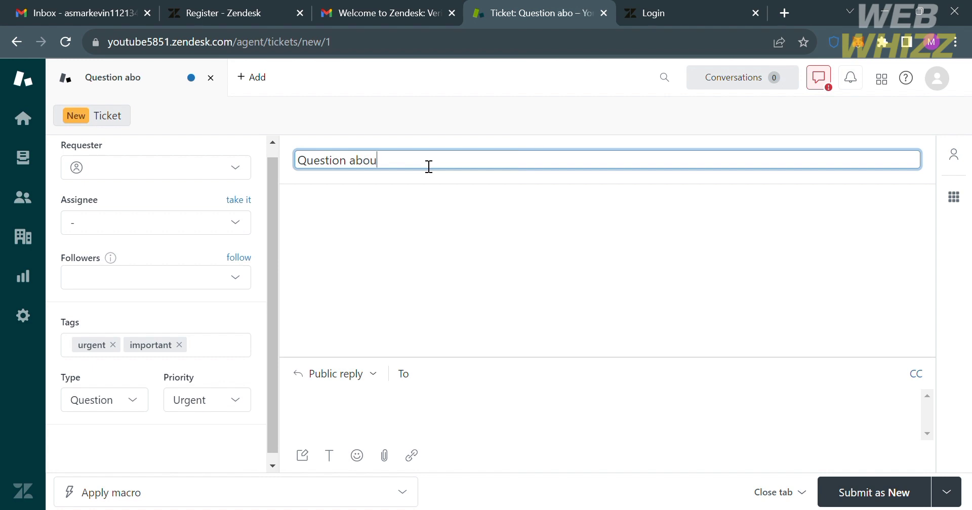
pyautogui.press('BackSpace')
pyautogui.hotkey('ctrl', 'BackSpace')
pyautogui.hotkey('ctrl', 'BackSpace')
pyautogui.write('Concern about ')
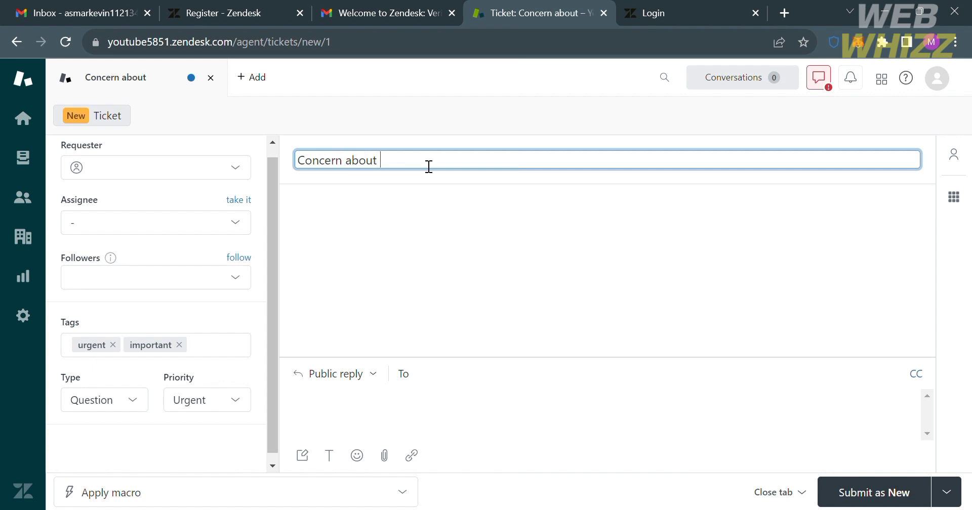
pyautogui.write('signing up')
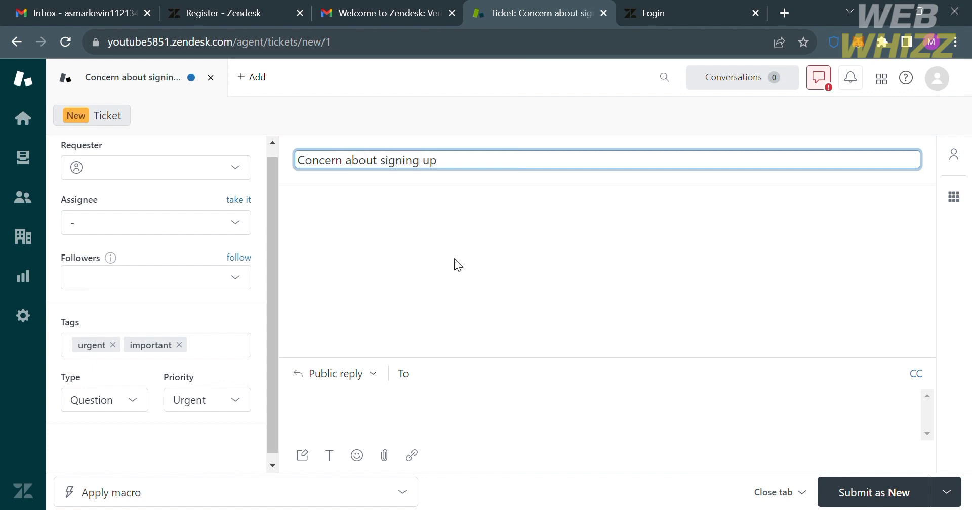
pyautogui.click(496, 402)
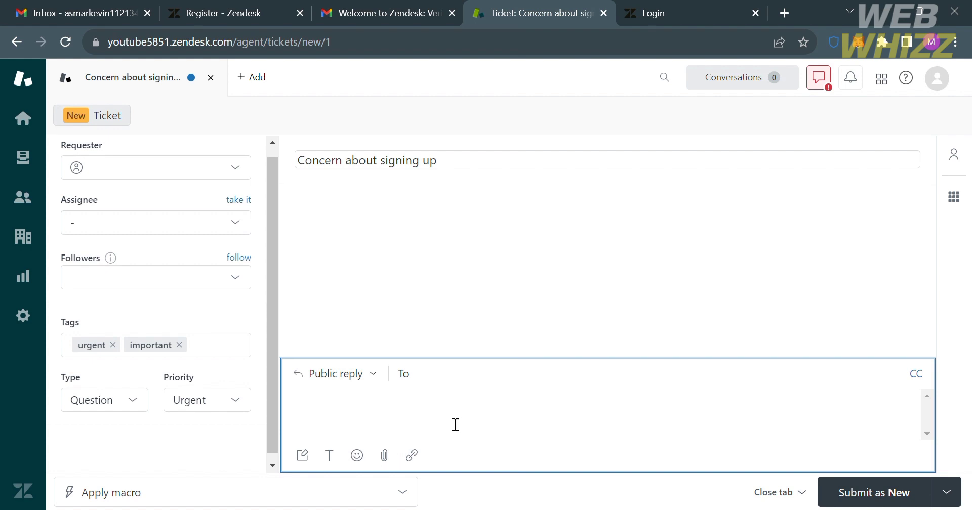
# Close the draft ticket tab and confirm Close Tab to discard unsaved changes
pyautogui.click(410, 380)
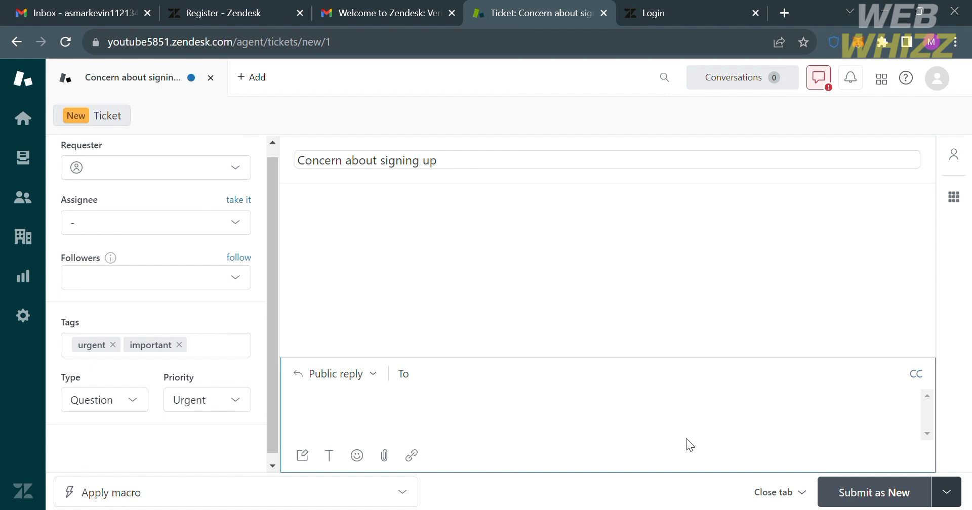
pyautogui.click(211, 78)
pyautogui.click(655, 192)
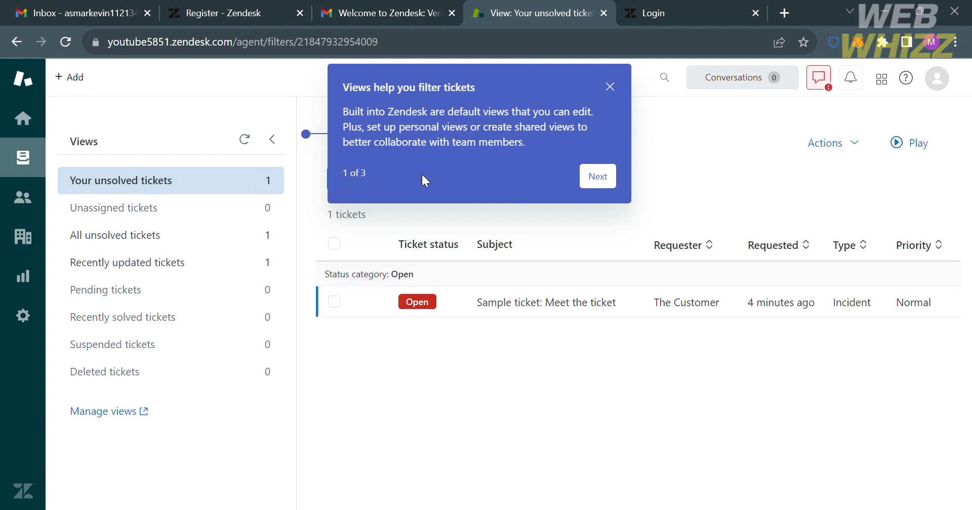
# Close the 'Views help you filter tickets' tip covering the Your unsolved tickets view
pyautogui.click(610, 87)
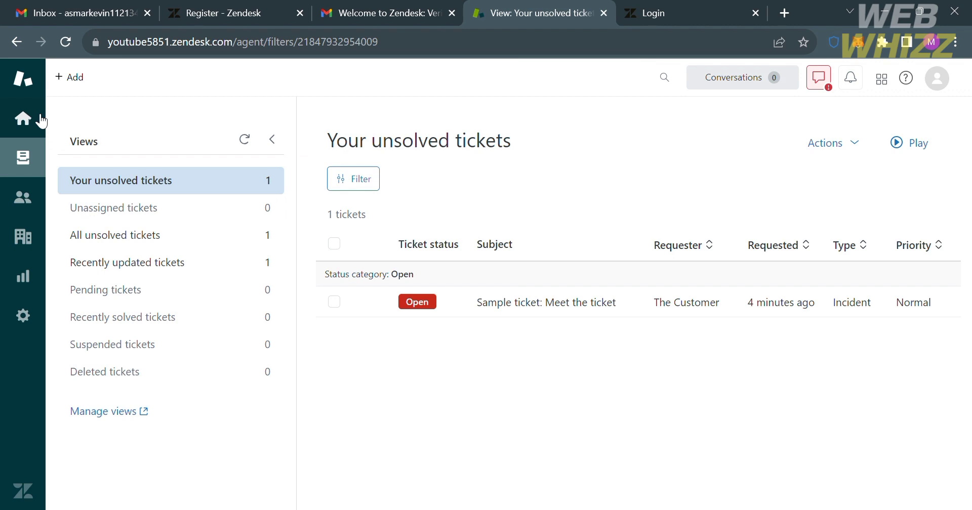
# Check the Home Dashboard, then start a blank new ticket from the + Add menu
pyautogui.click(42, 120)
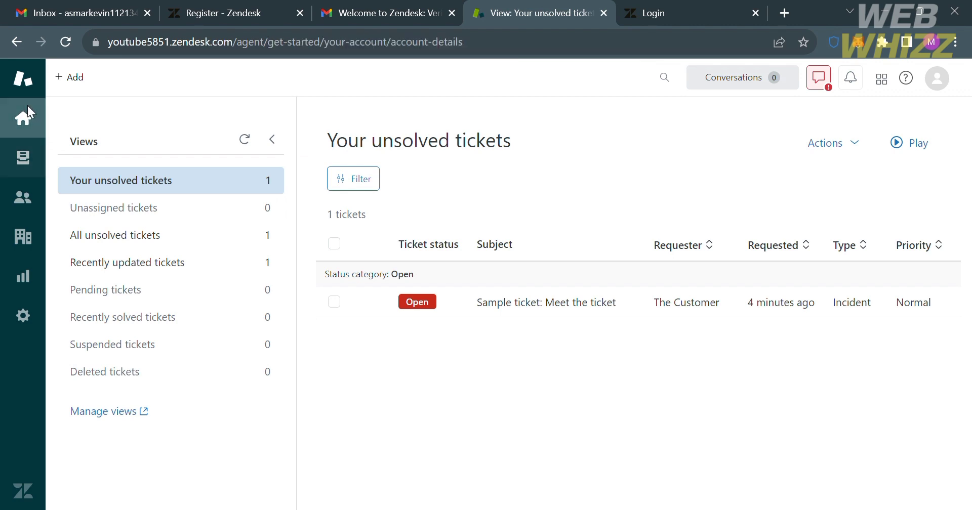
pyautogui.click(237, 135)
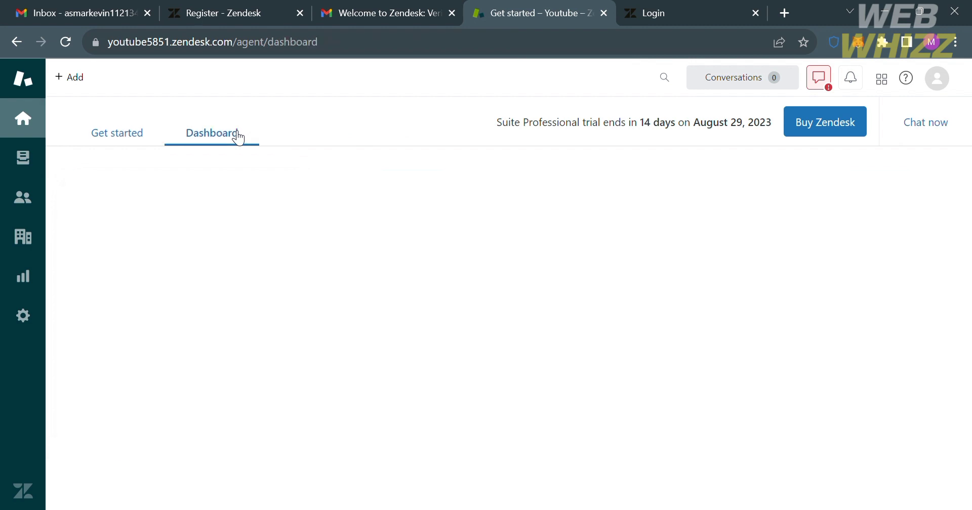
pyautogui.click(77, 77)
pyautogui.click(77, 77)
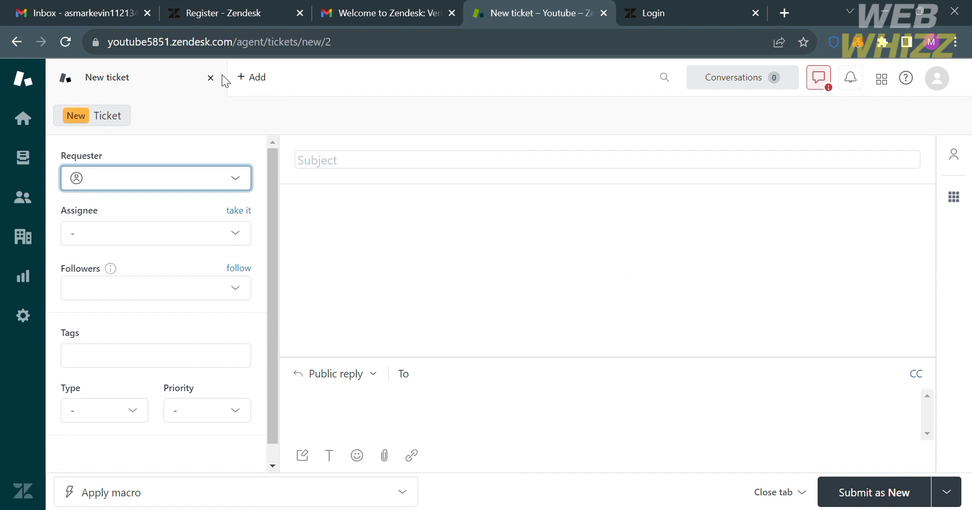
# Discard an extra new ticket tab and start adding a new organization from + Add
pyautogui.click(251, 79)
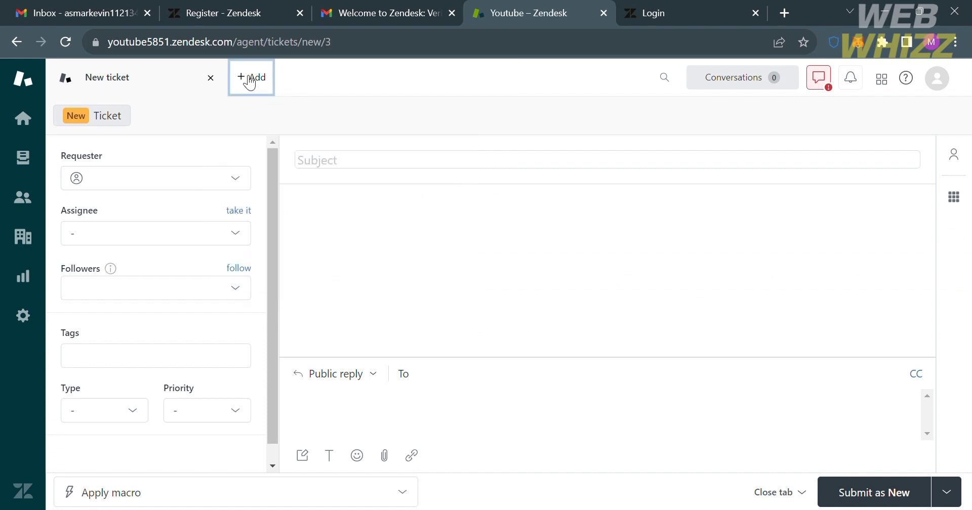
pyautogui.moveTo(434, 85)
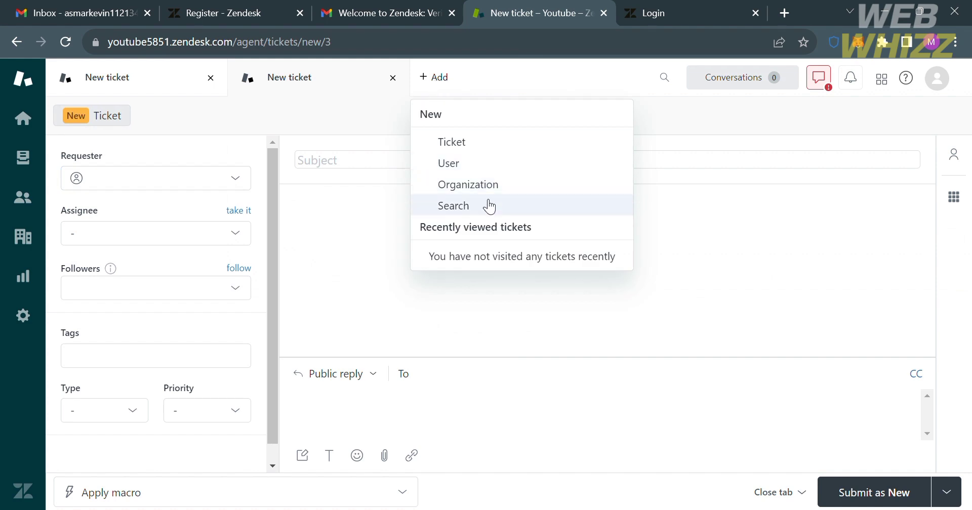
pyautogui.click(393, 78)
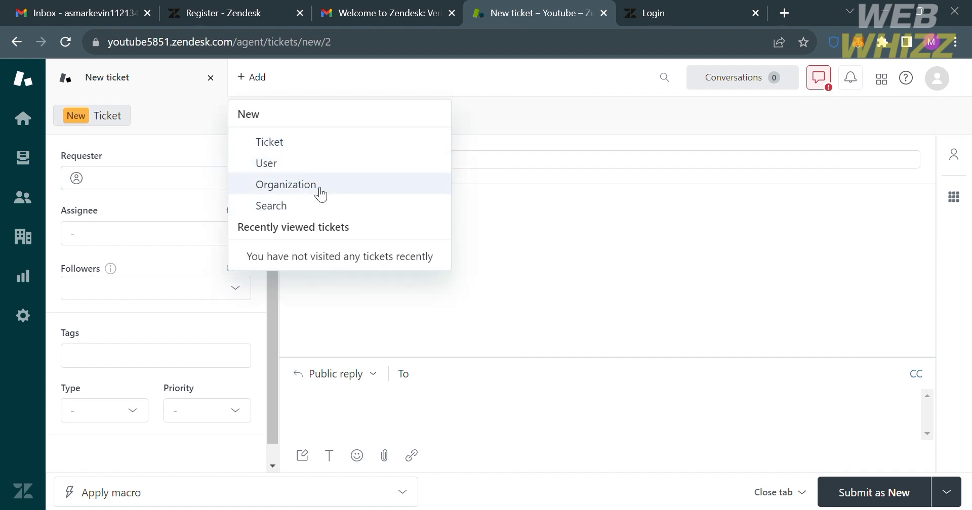
pyautogui.click(316, 188)
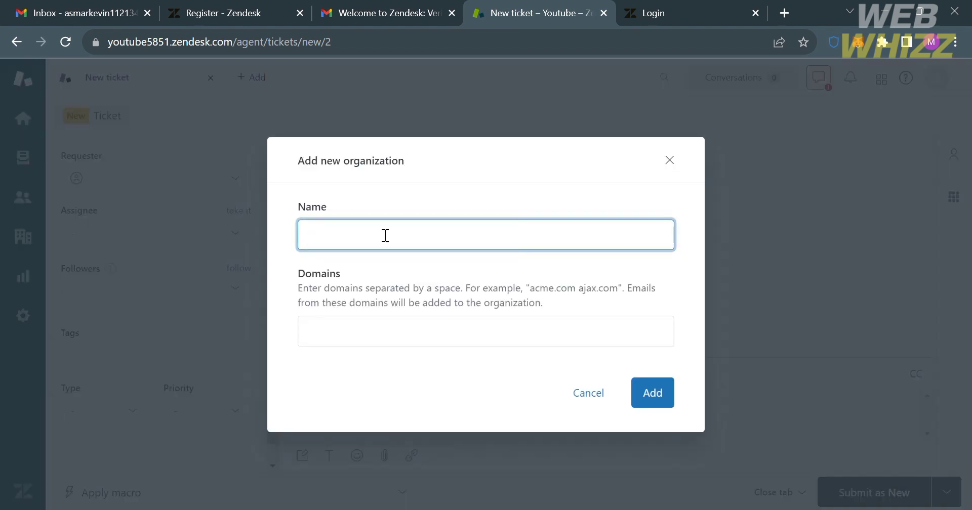
# Create the organization 'Amazon' with domain amazon.com
pyautogui.click(388, 346)
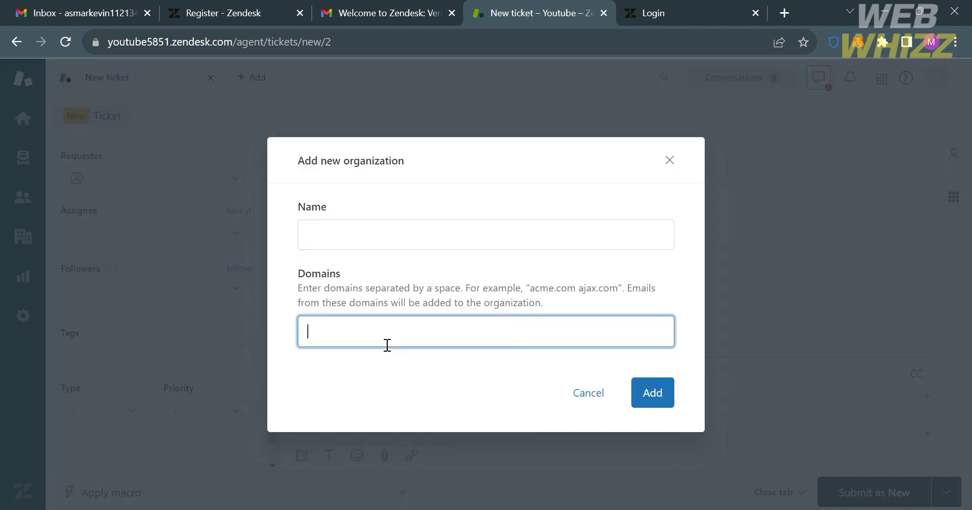
pyautogui.click(403, 236)
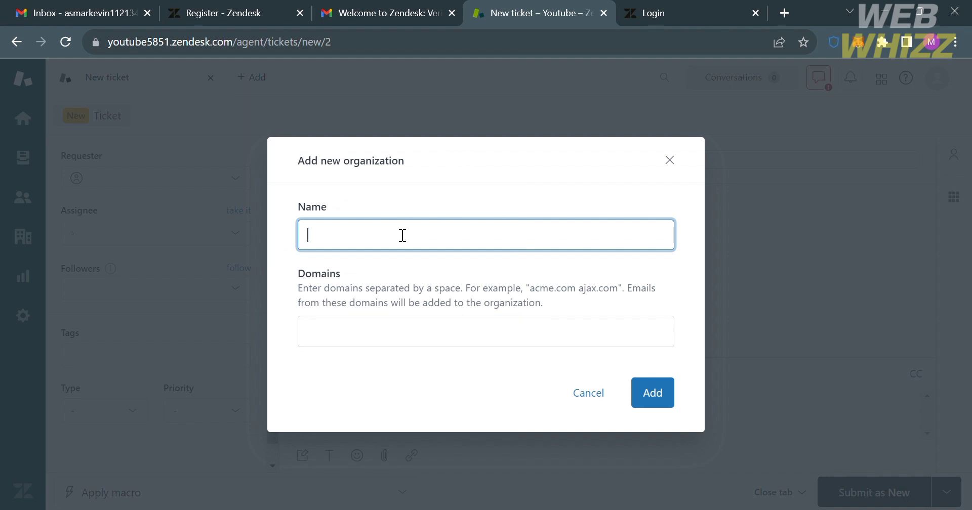
pyautogui.write('Amazon')
pyautogui.click(369, 351)
pyautogui.write('amazon.c')
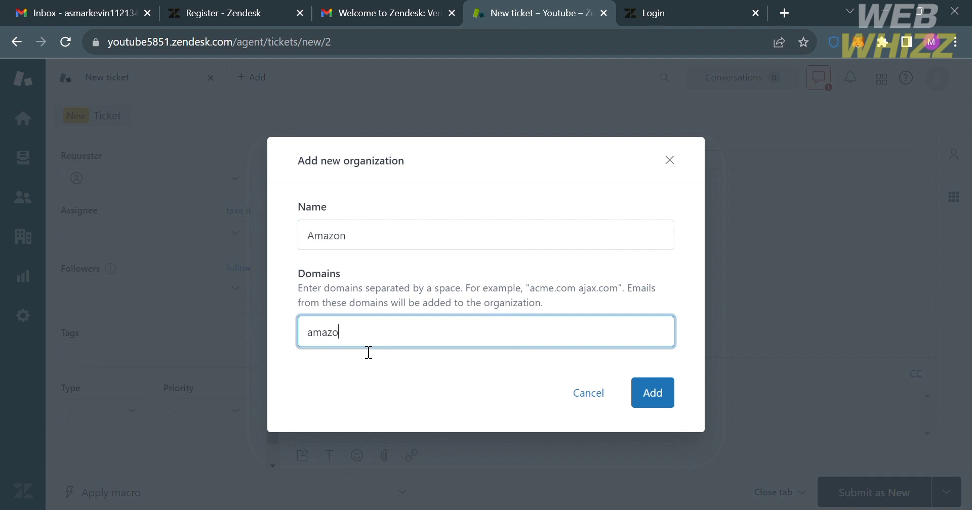
pyautogui.write('om')
pyautogui.click(673, 394)
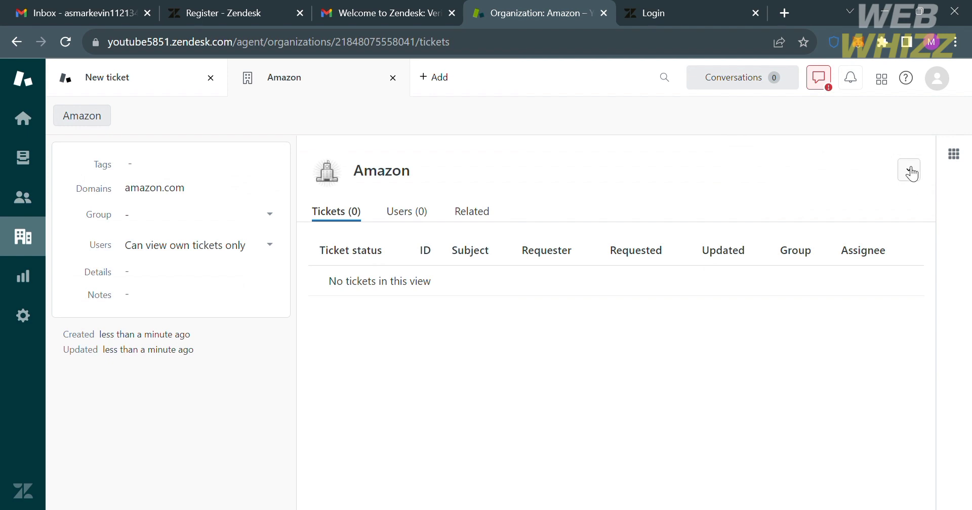
# Inspect the Amazon organization's options menu and Apps panel, then return to Get started
pyautogui.click(910, 170)
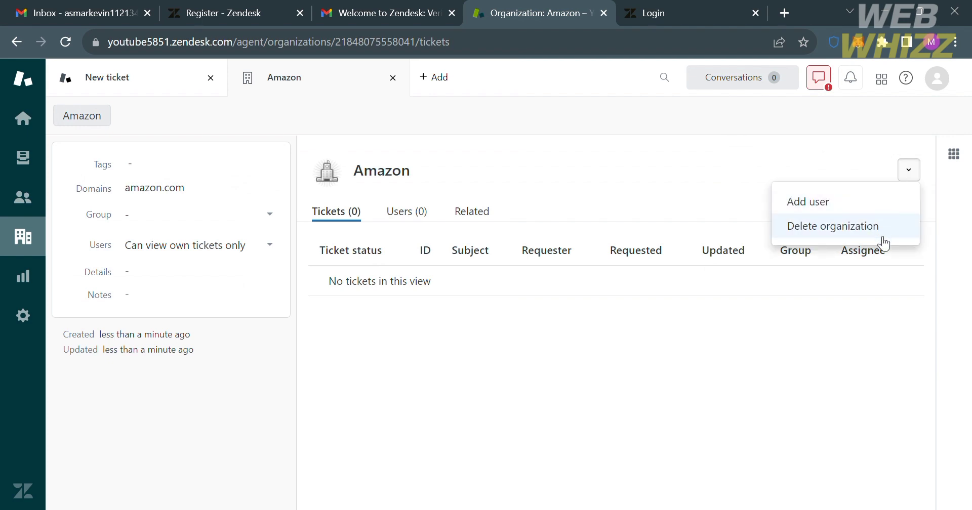
pyautogui.click(965, 162)
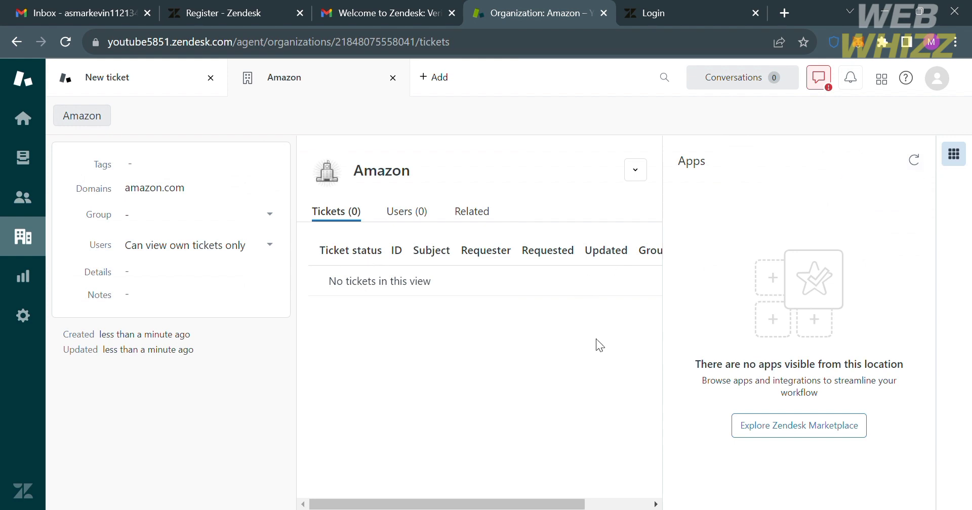
pyautogui.click(955, 153)
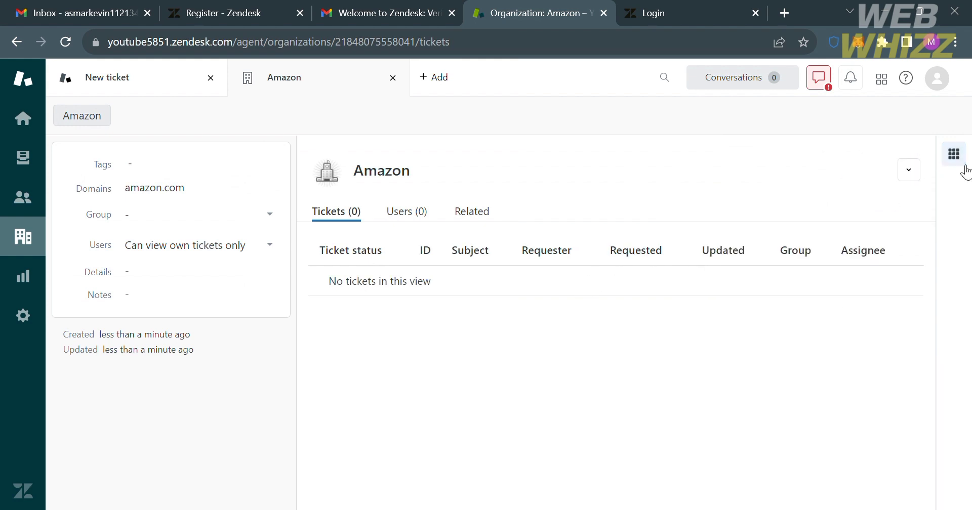
pyautogui.moveTo(172, 224)
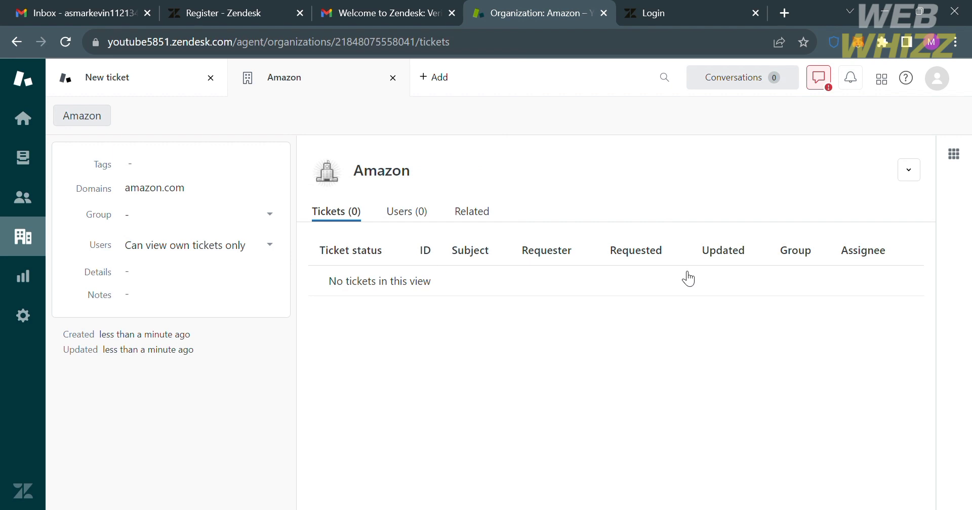
pyautogui.moveTo(63, 159)
pyautogui.click(23, 118)
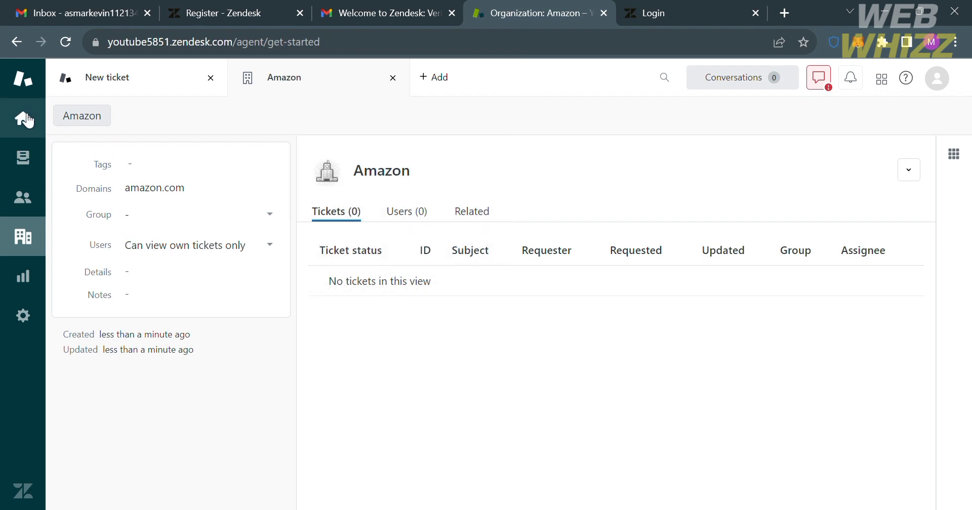
# Select and deselect the sample ticket in Your unsolved tickets, then go to Customers
pyautogui.click(23, 158)
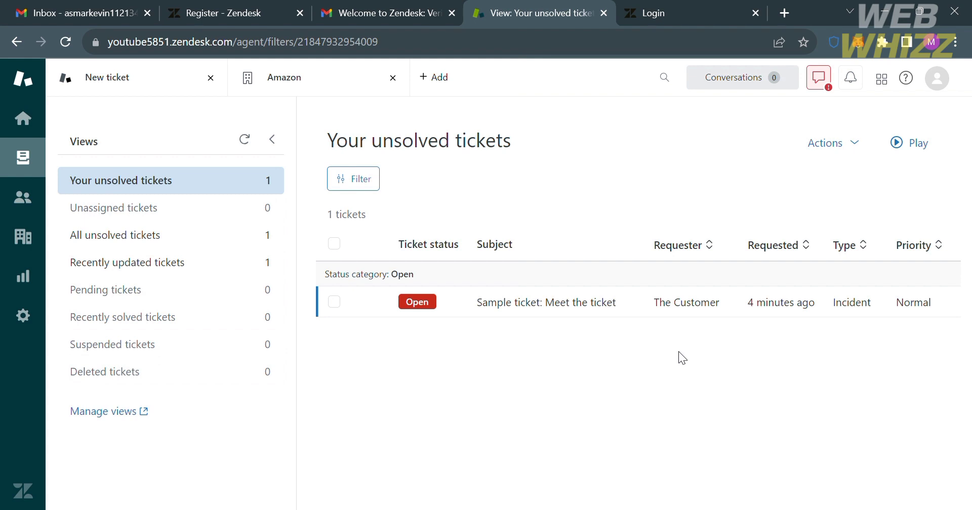
pyautogui.click(334, 302)
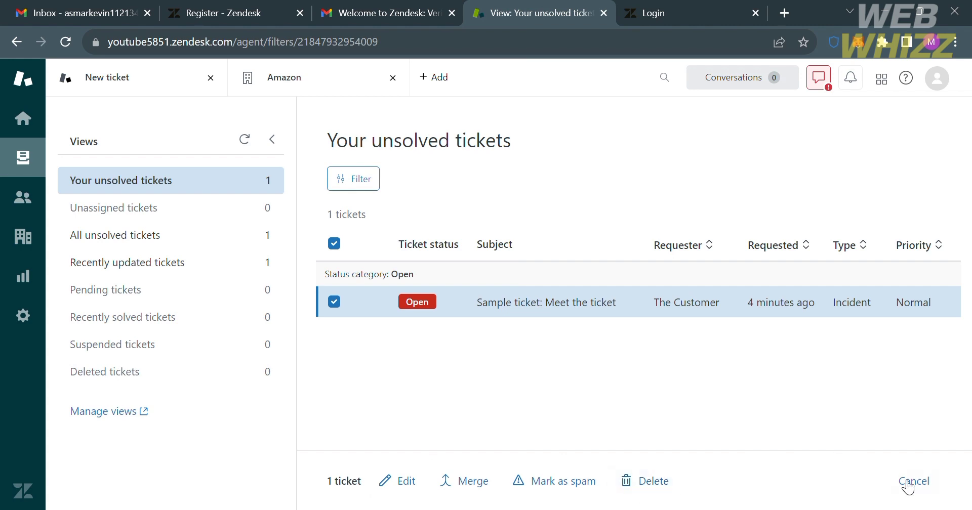
pyautogui.click(918, 485)
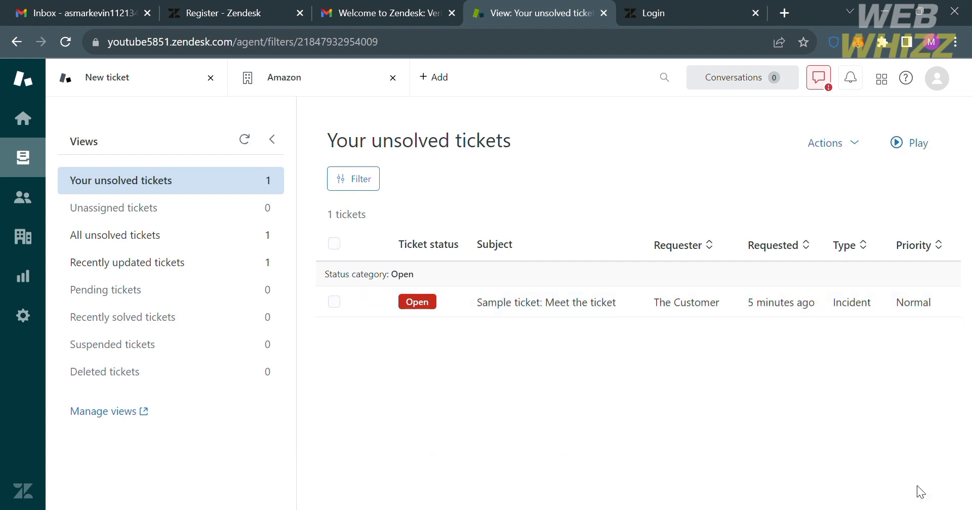
pyautogui.click(22, 198)
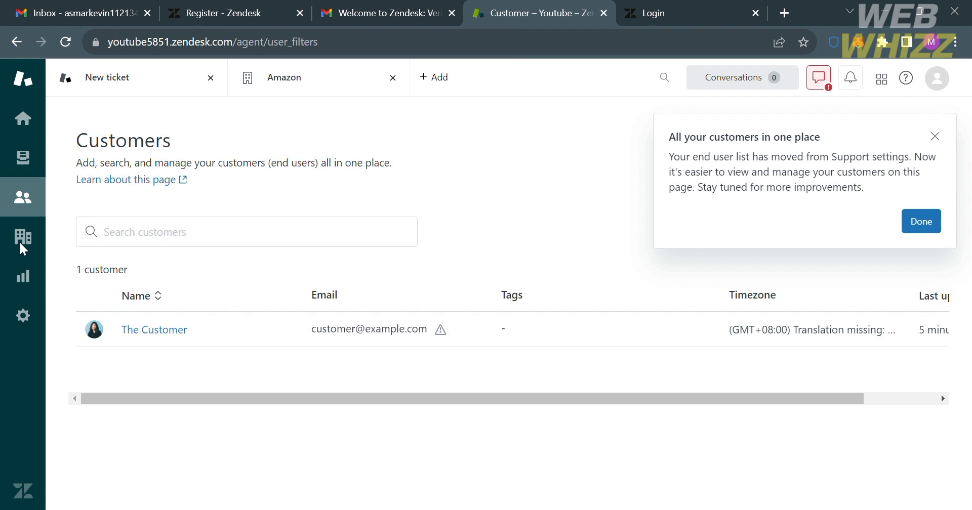
# Check the Organizations list with Amazon and Youtube, then go to Reporting
pyautogui.click(23, 247)
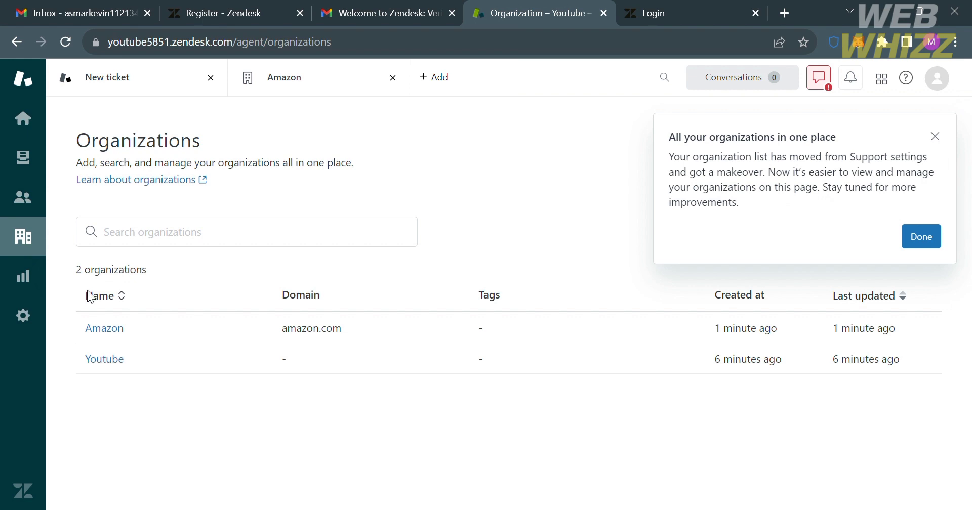
pyautogui.click(29, 269)
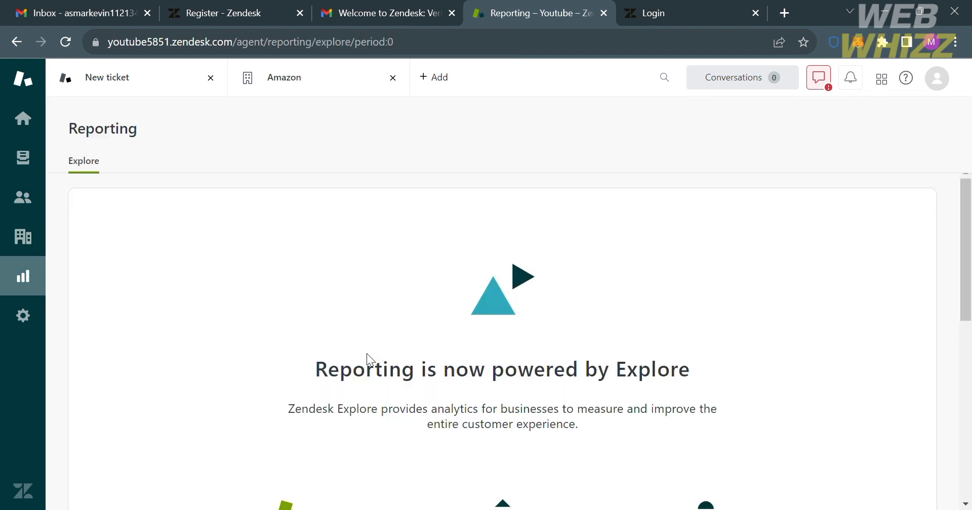
# Close the Reporting tour popup and scroll down to the Take me to Explore button
pyautogui.scroll(-5, 367, 353)
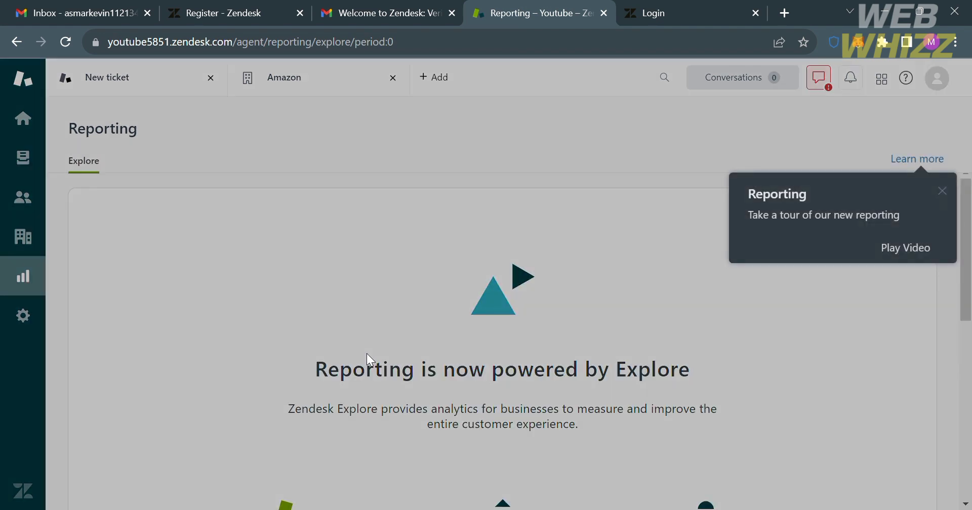
pyautogui.click(943, 191)
pyautogui.scroll(-2, 721, 321)
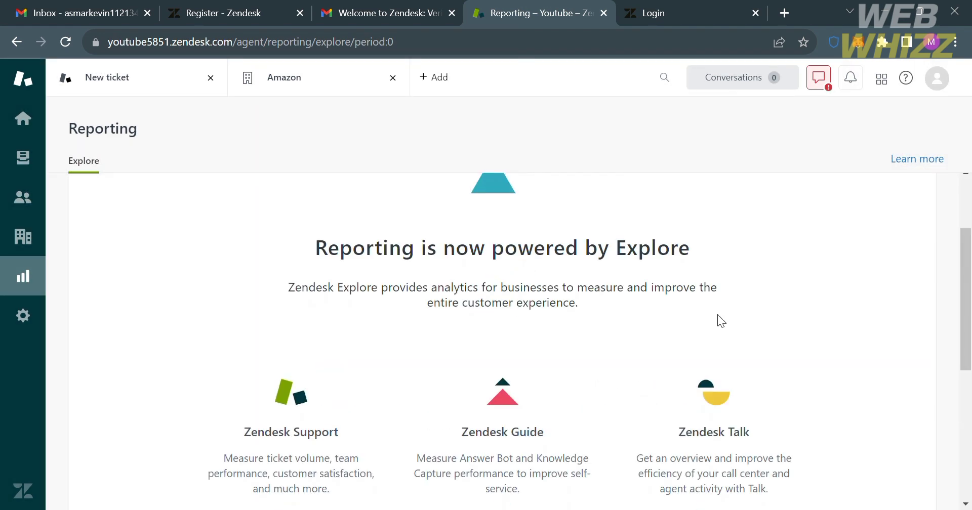
pyautogui.scroll(-3, 717, 315)
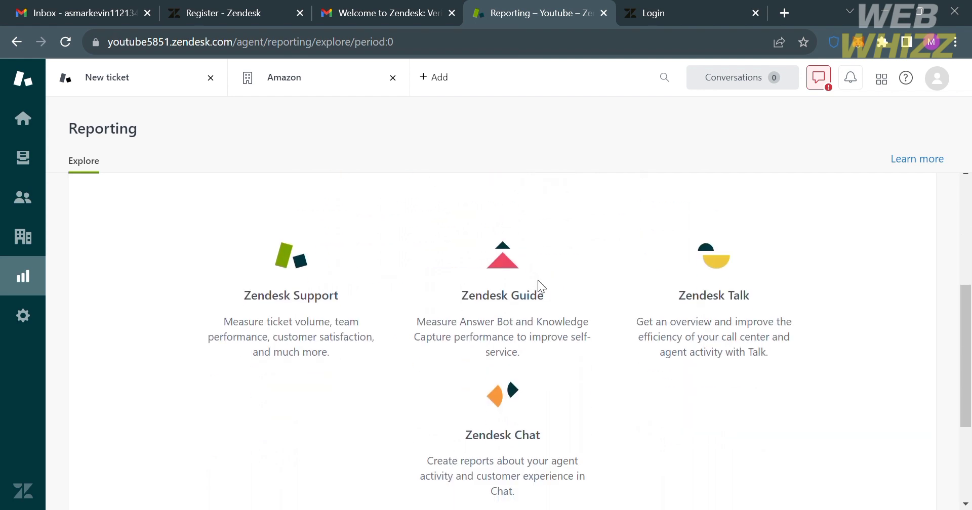
pyautogui.scroll(-3, 575, 429)
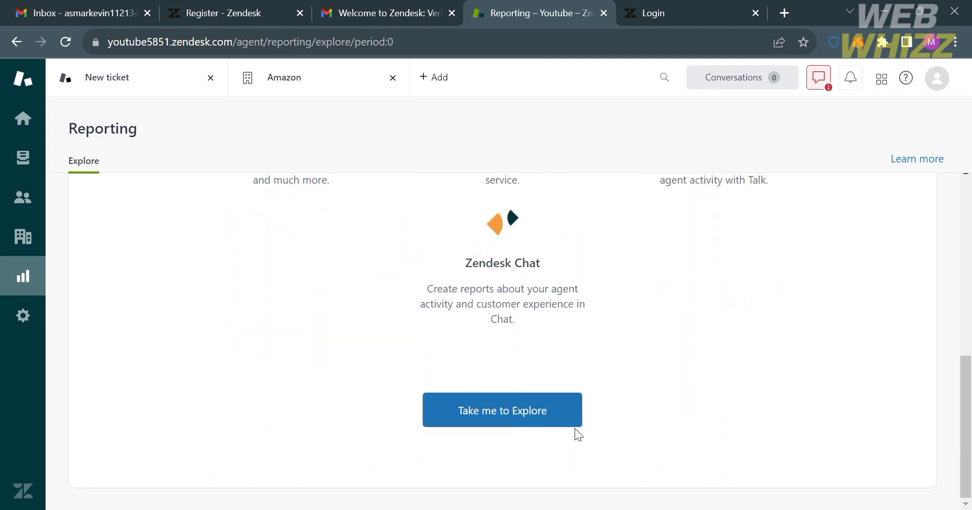
# Go to Admin and view Feature Usages: 2 macros, 7 triggers, 1 automation, 6 views
pyautogui.click(21, 322)
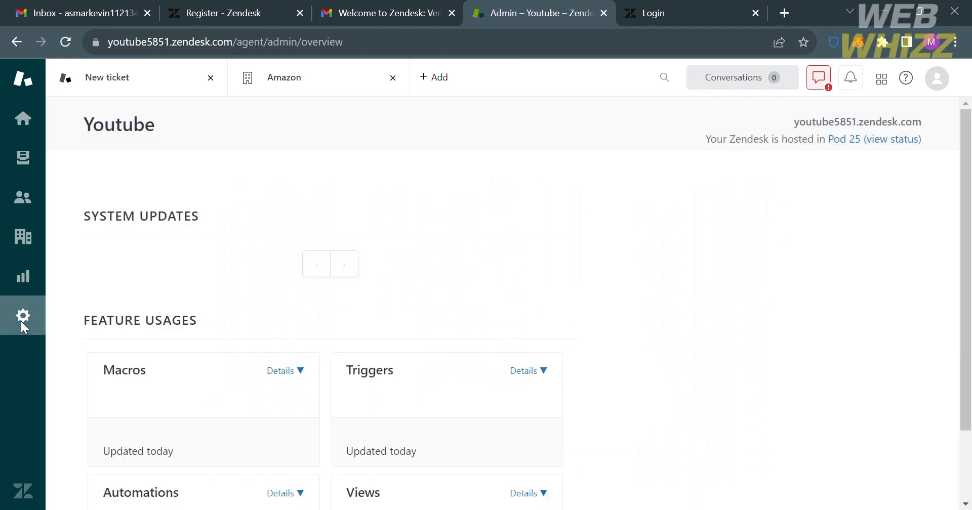
pyautogui.scroll(-3, 300, 310)
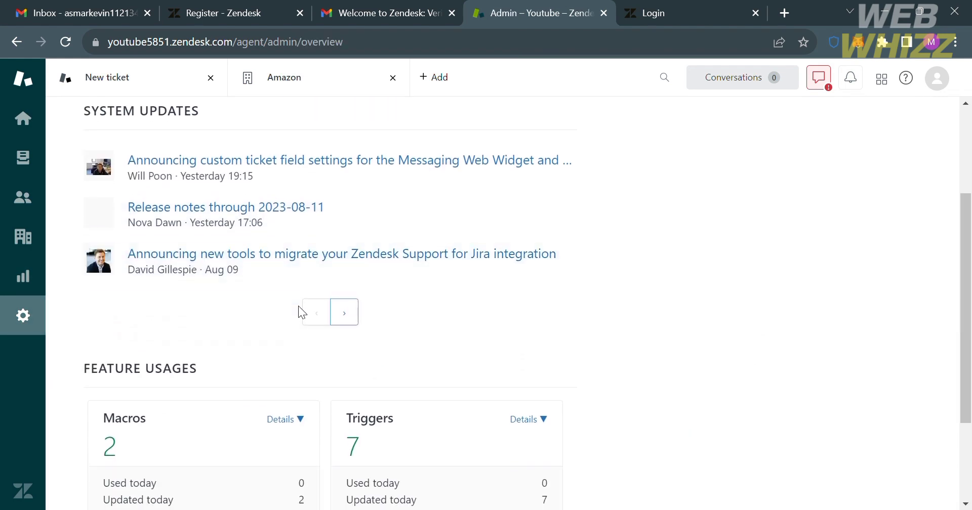
pyautogui.scroll(3, 299, 309)
pyautogui.scroll(-5, 304, 313)
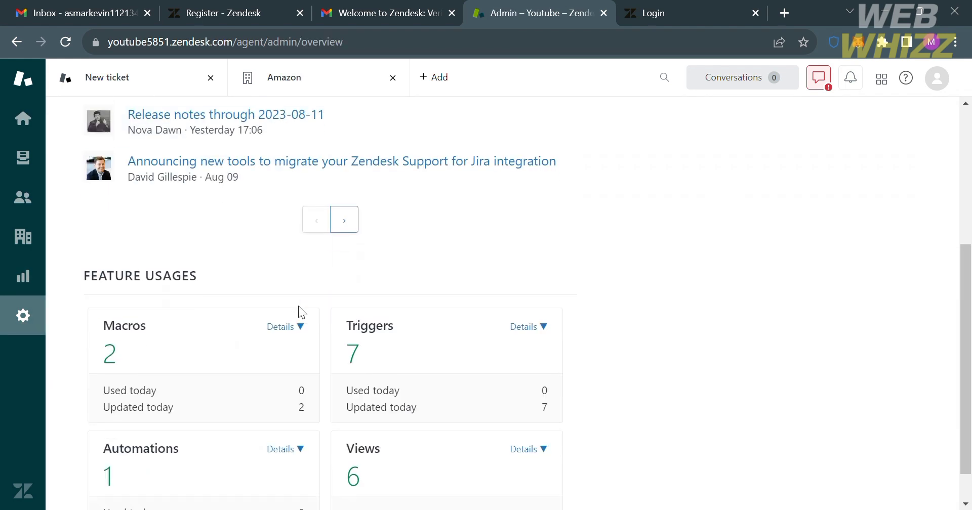